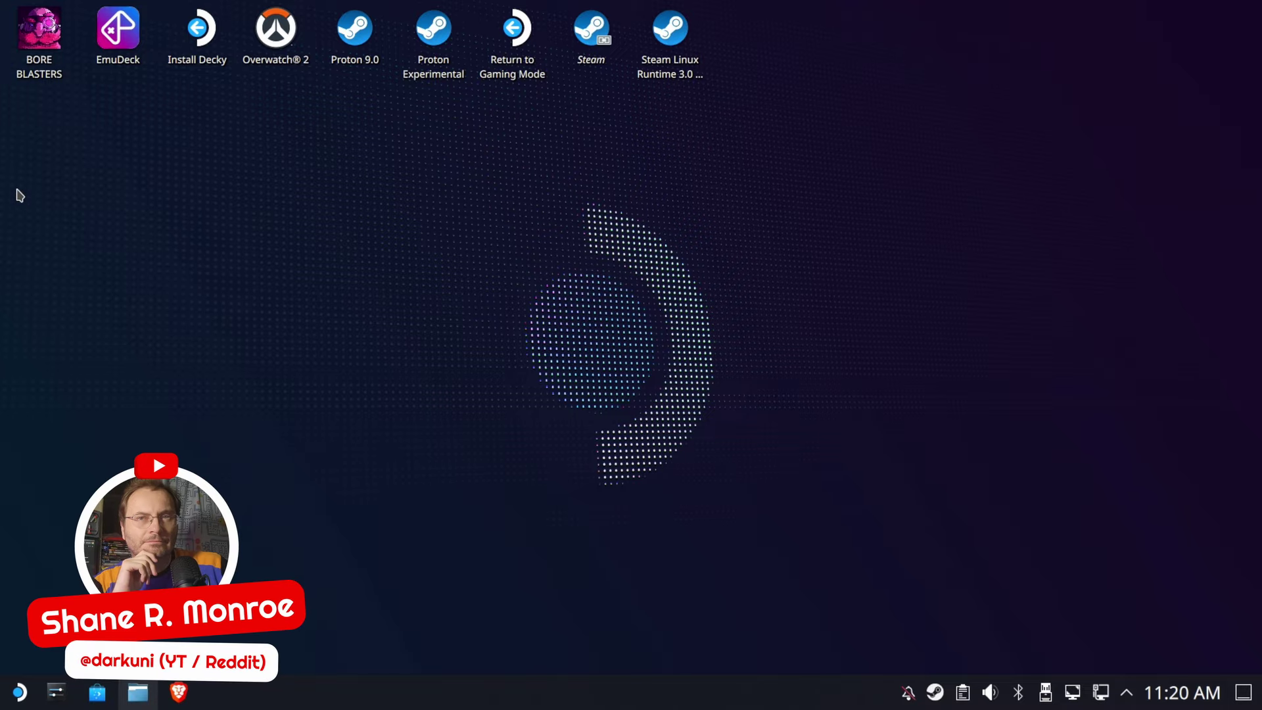
# Switch to the Dolphin file manager and select Deadpool.zip in Downloads and the Games folder on the primary drive
pyautogui.click(137, 692)
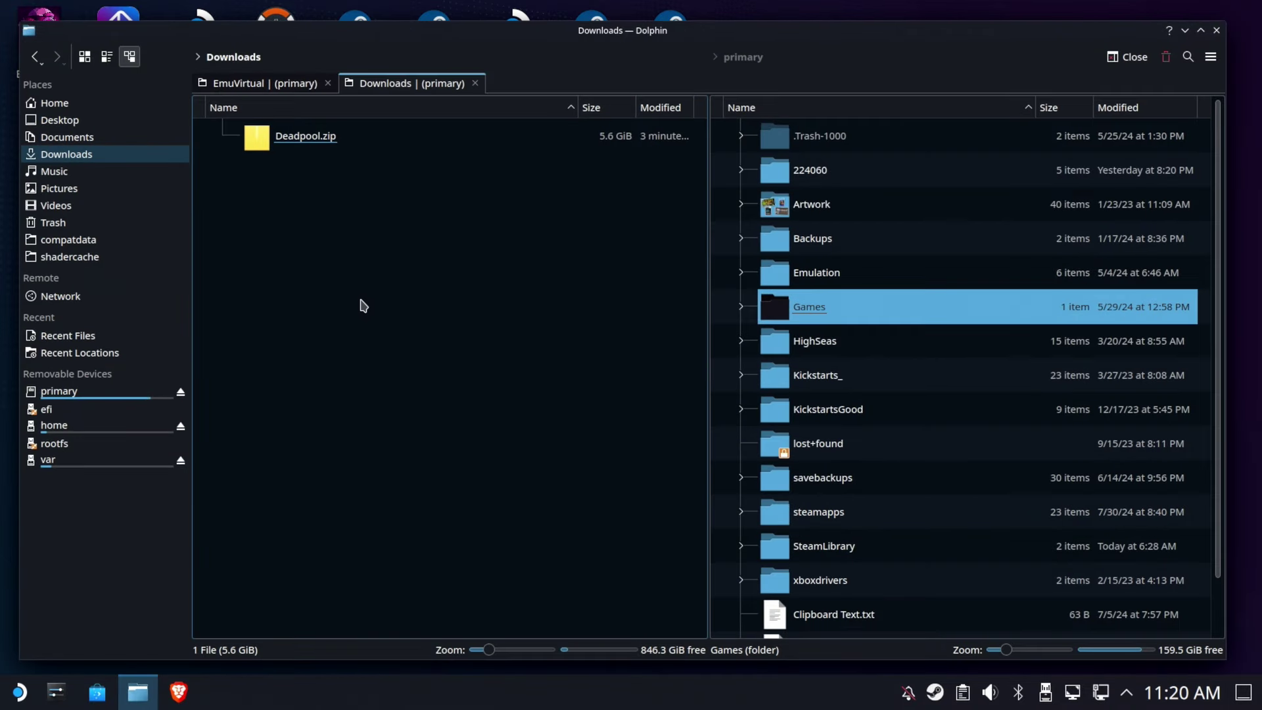
pyautogui.click(360, 142)
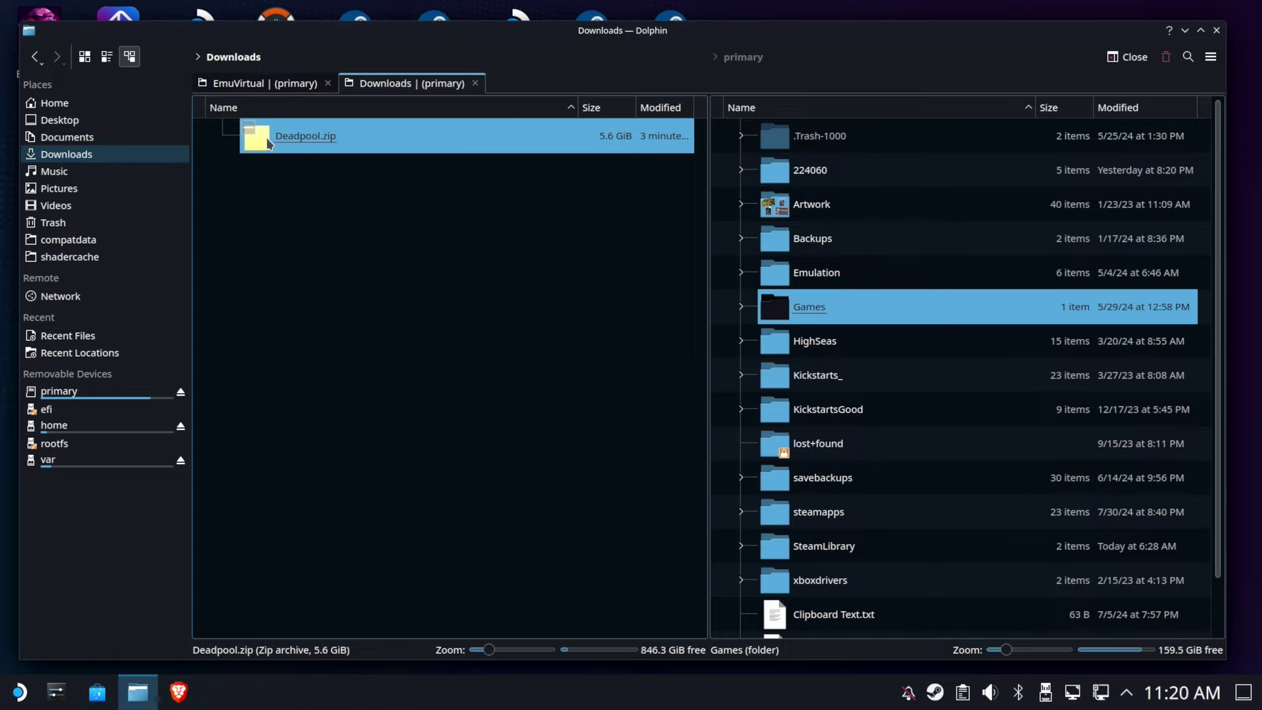
pyautogui.click(890, 209)
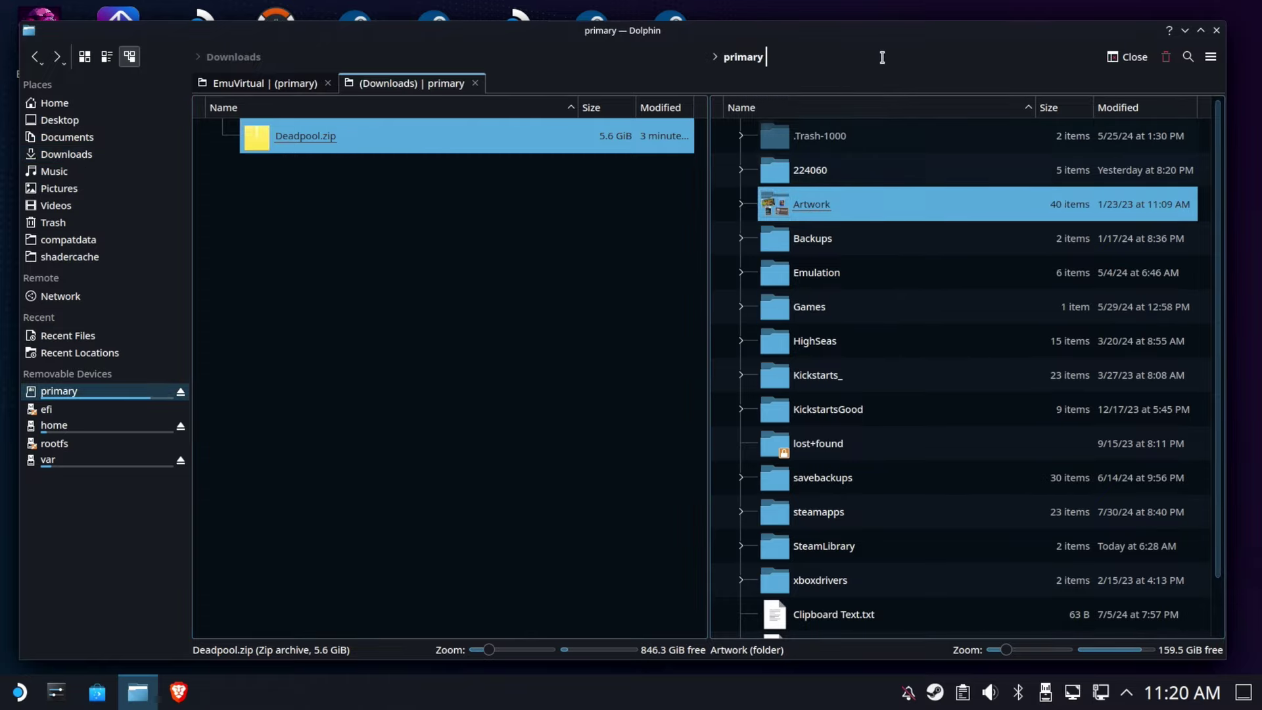
pyautogui.click(66, 391)
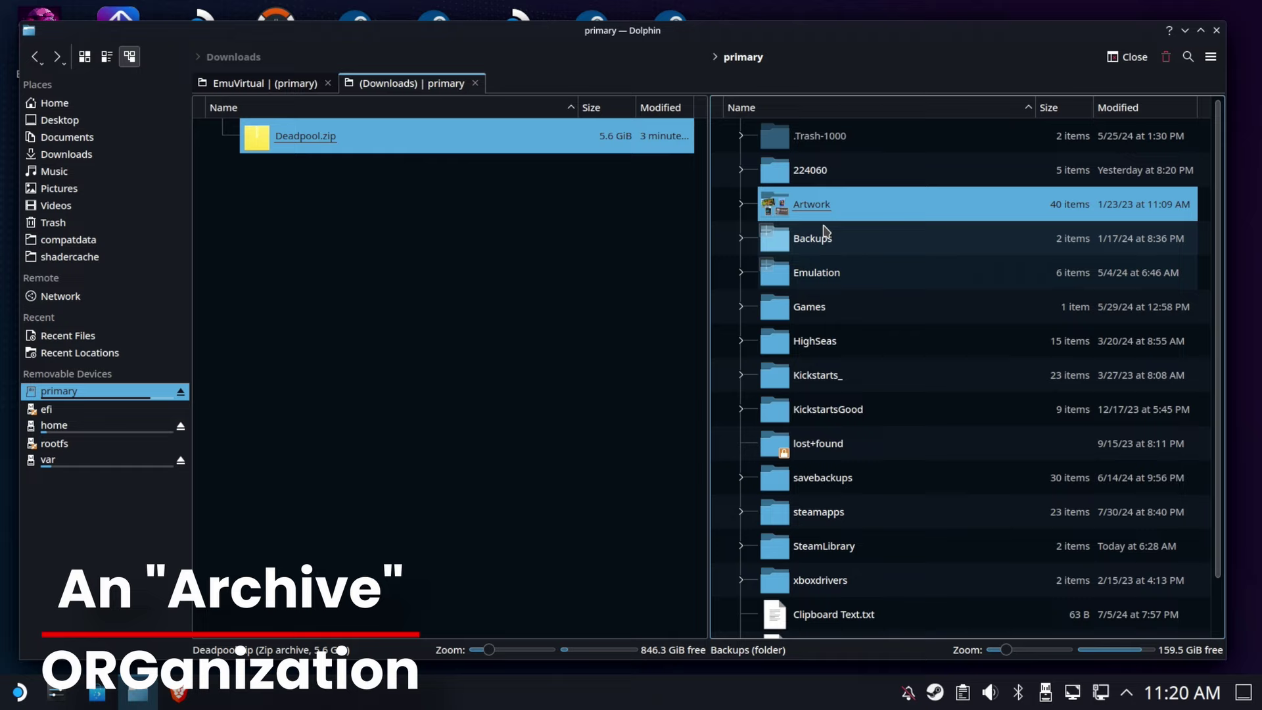
pyautogui.click(826, 310)
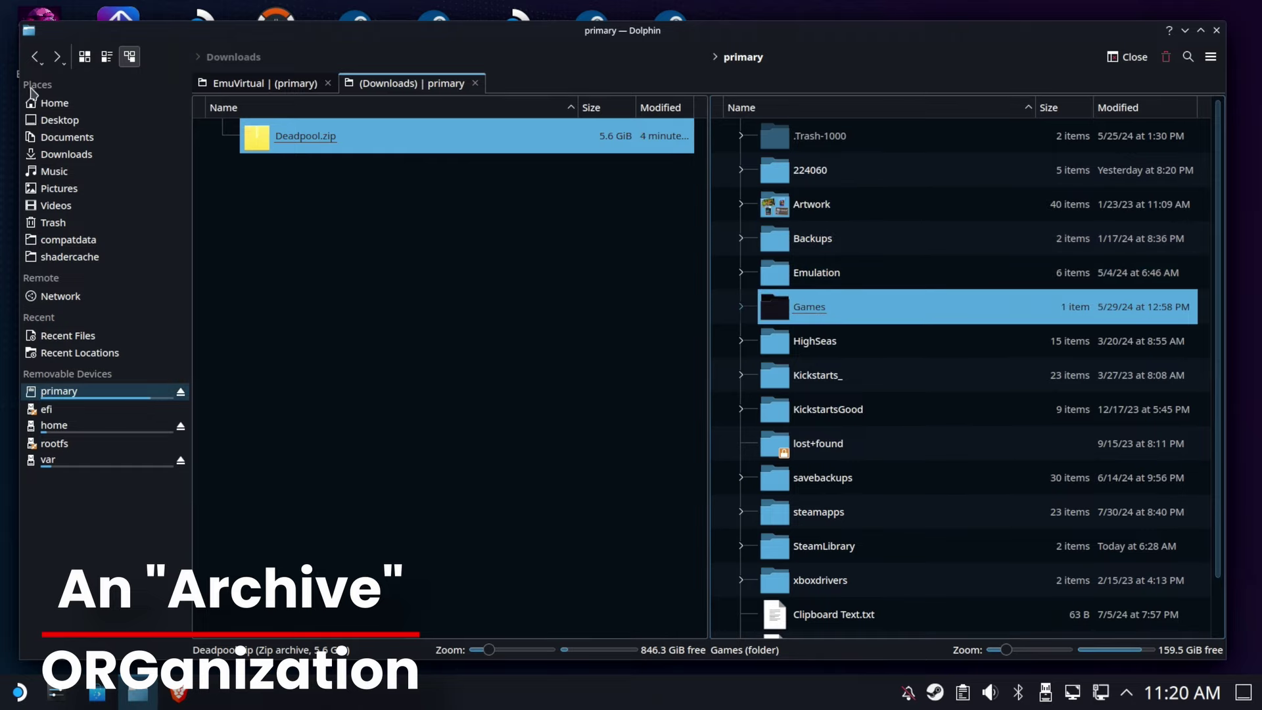
# Look through the Home folder in the second pane, and open the Games folder on the primary drive there
pyautogui.click(62, 107)
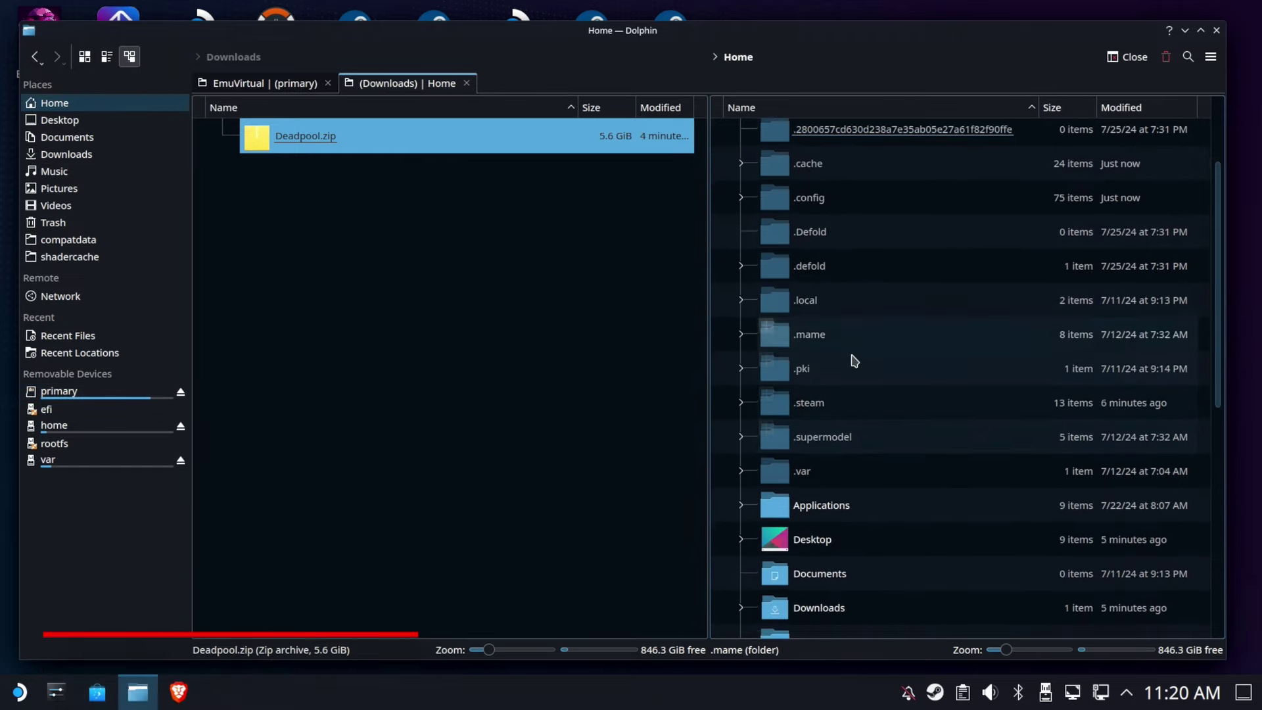
pyautogui.scroll(-5, 855, 355)
pyautogui.scroll(2, 822, 204)
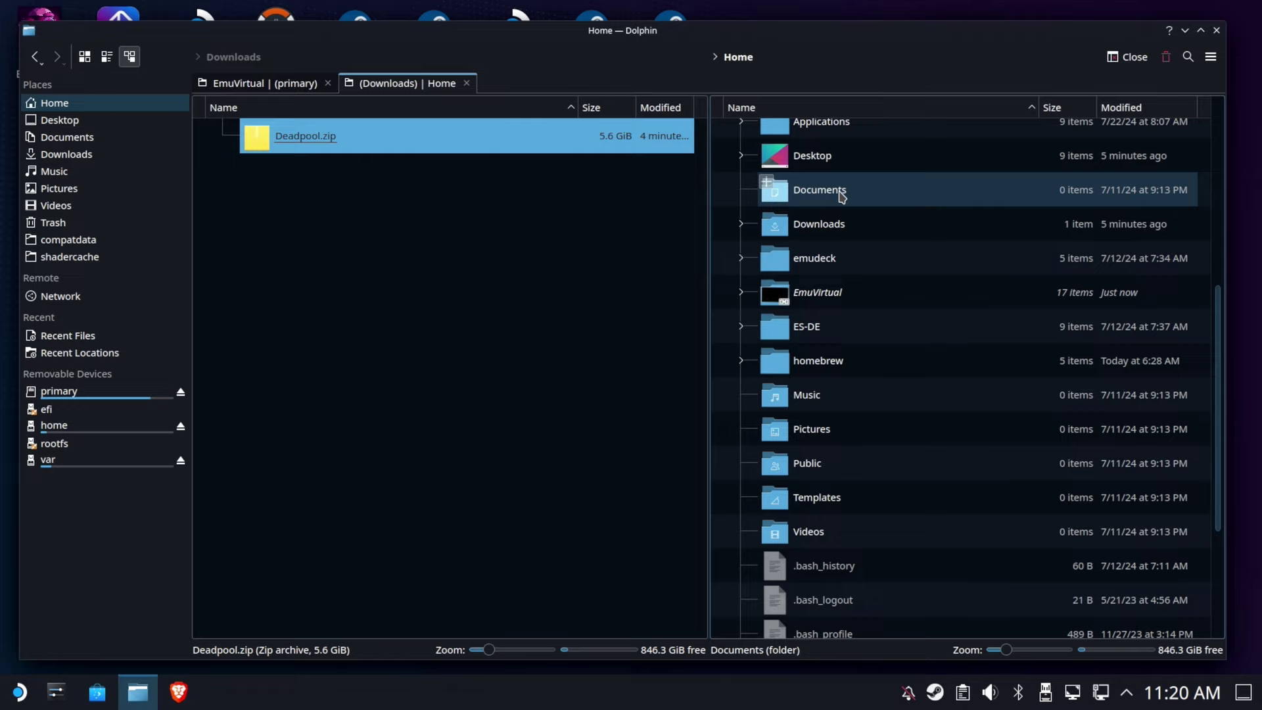
pyautogui.scroll(4, 845, 283)
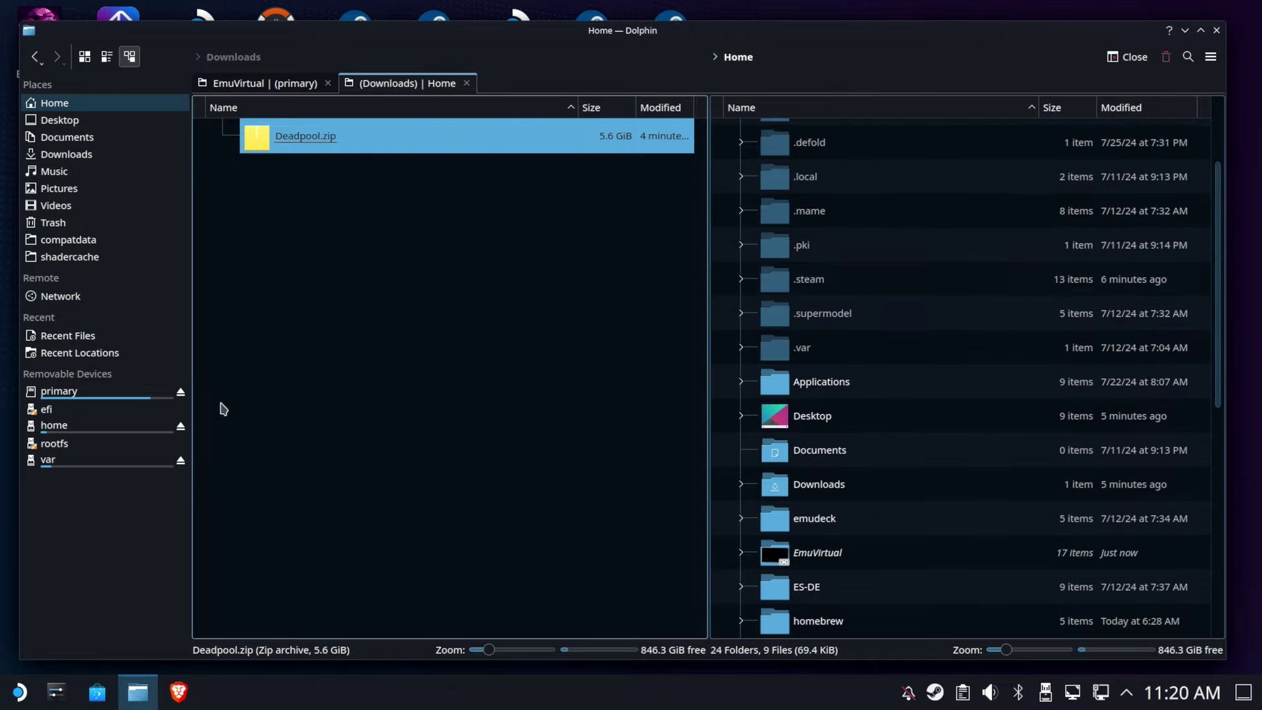
pyautogui.click(127, 391)
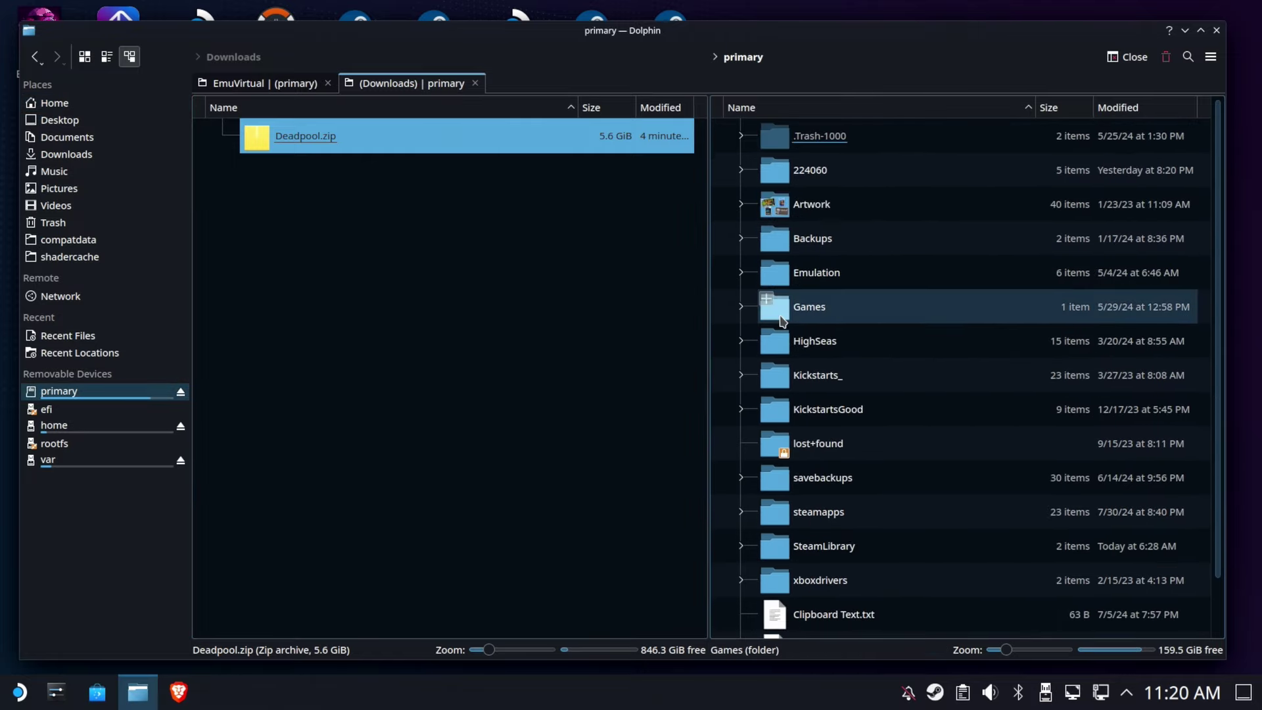
pyautogui.click(779, 306)
# Extract the Deadpool.zip archive into the Downloads folder
pyautogui.click(468, 325)
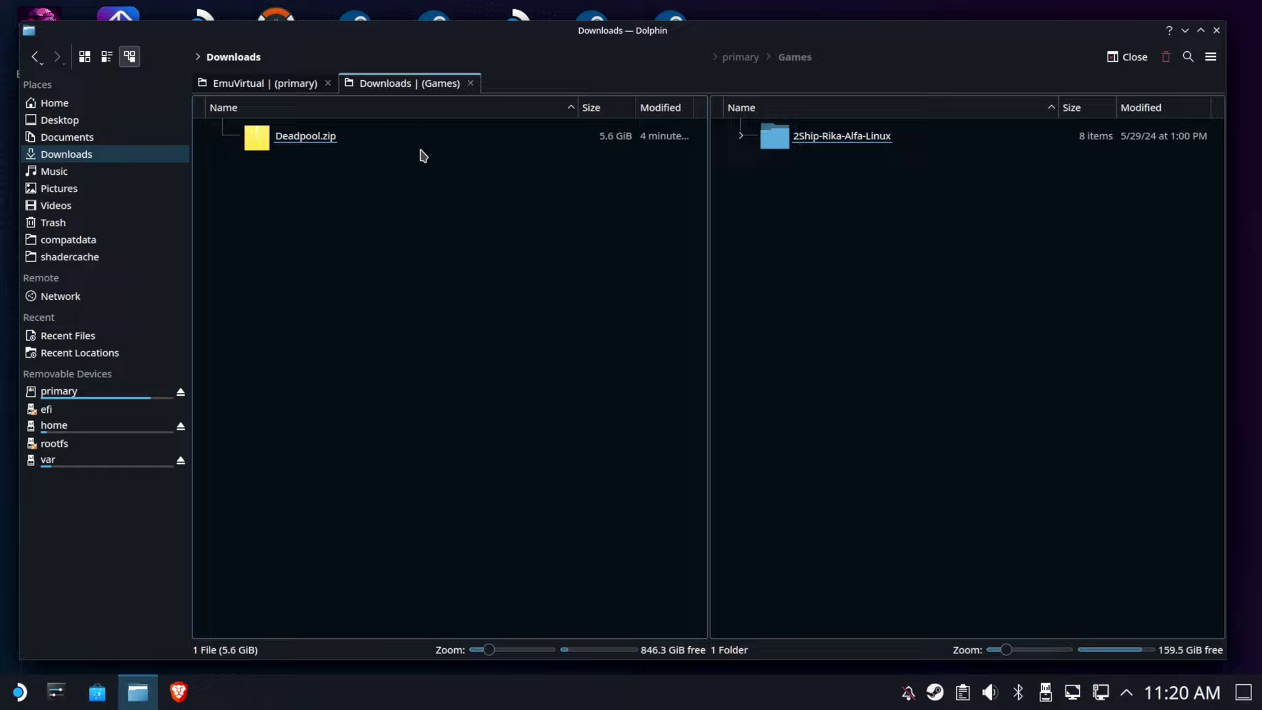
pyautogui.click(304, 136)
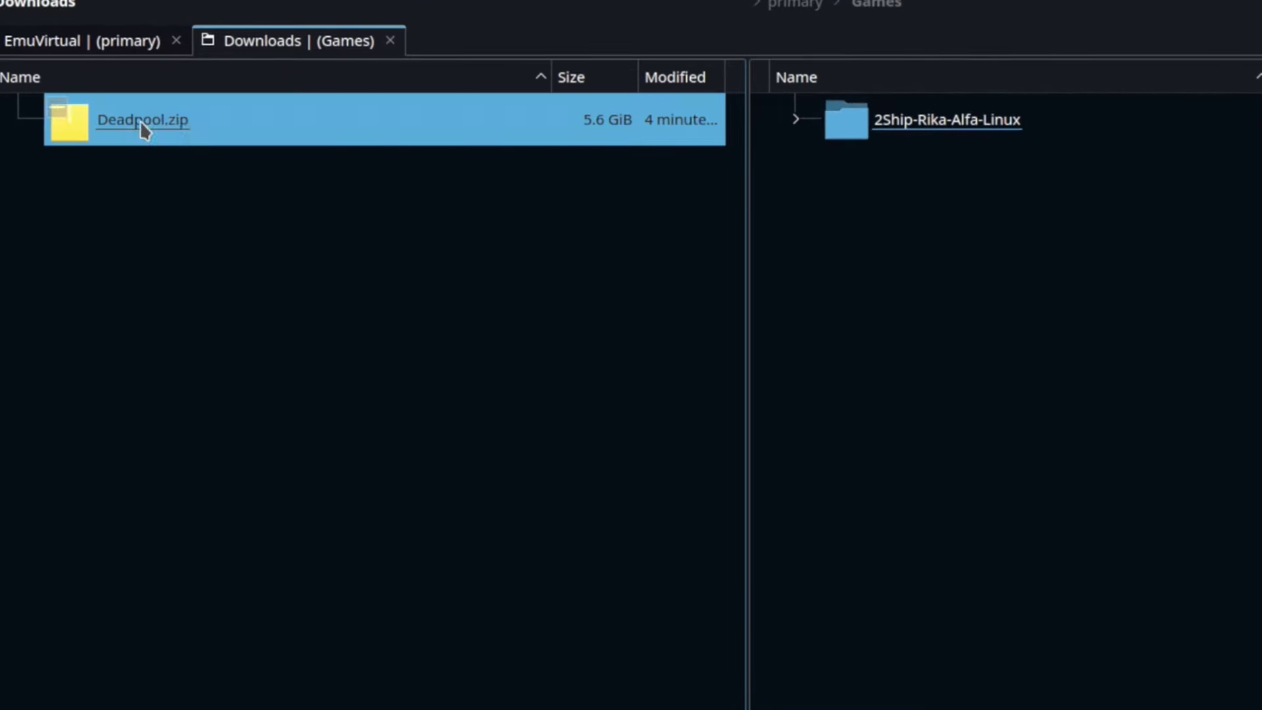
pyautogui.rightClick(140, 121)
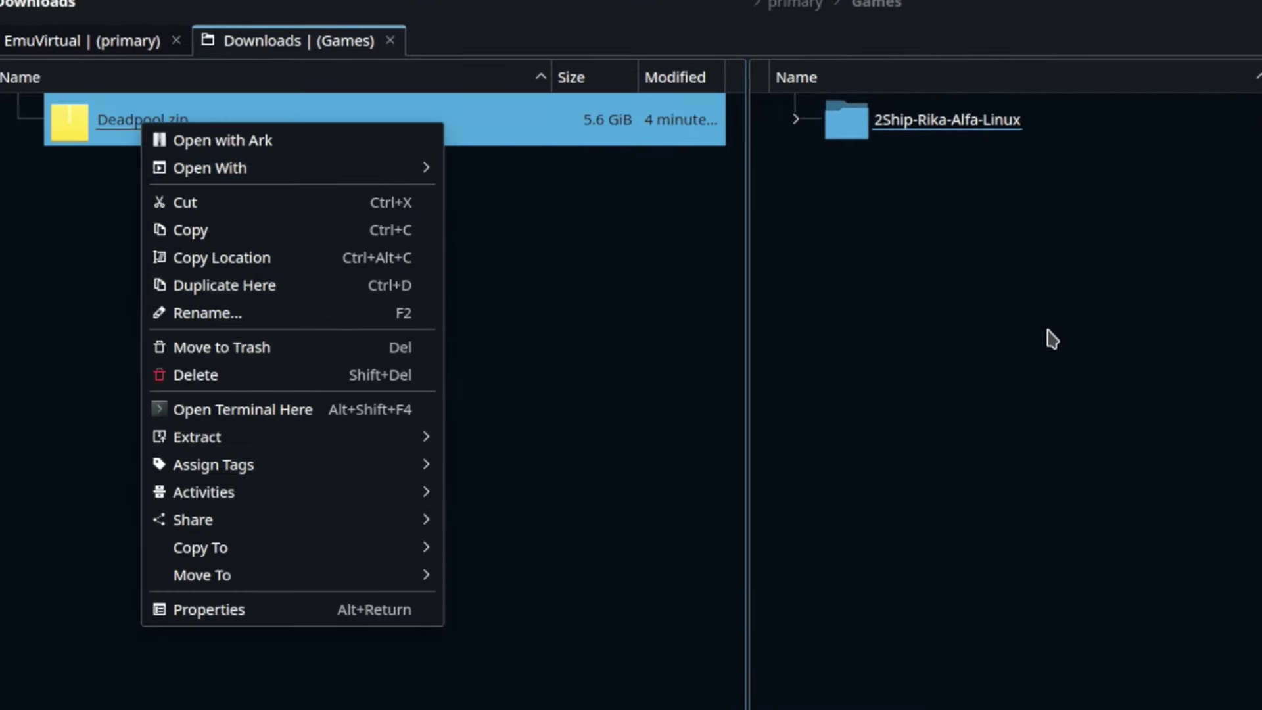
pyautogui.press('Escape')
pyautogui.rightClick(153, 125)
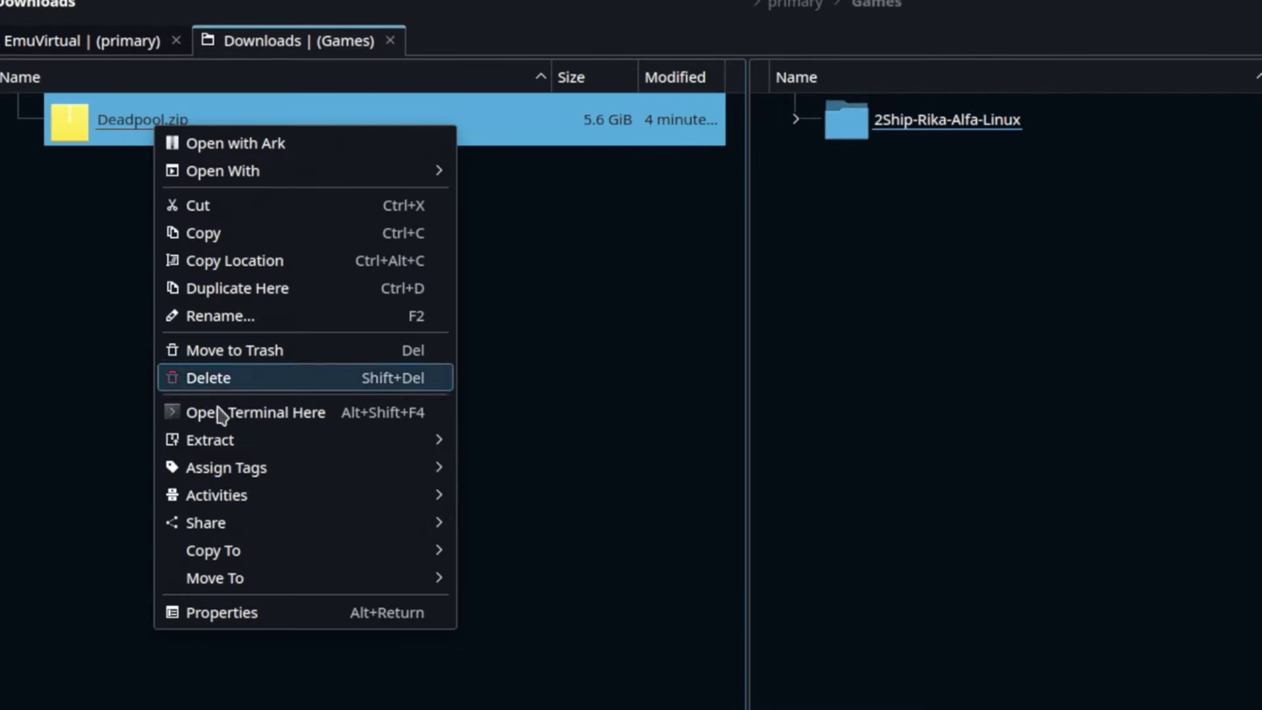
pyautogui.moveTo(282, 450)
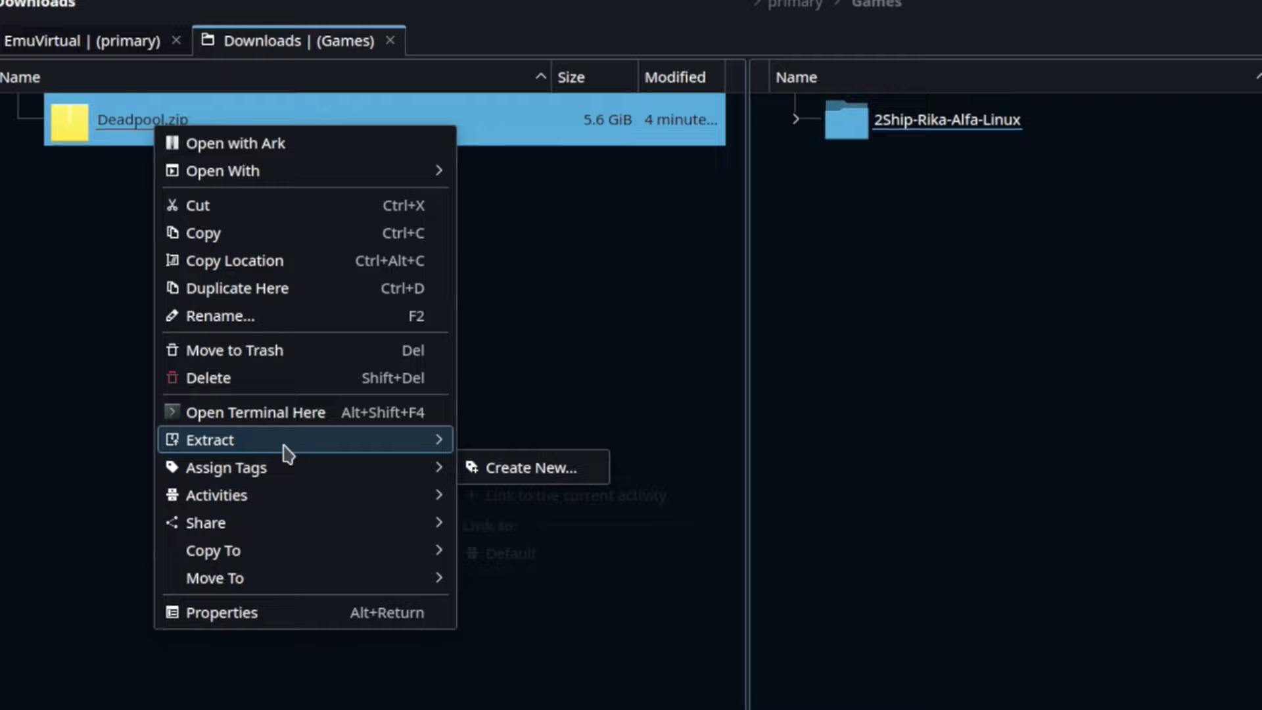
pyautogui.click(659, 495)
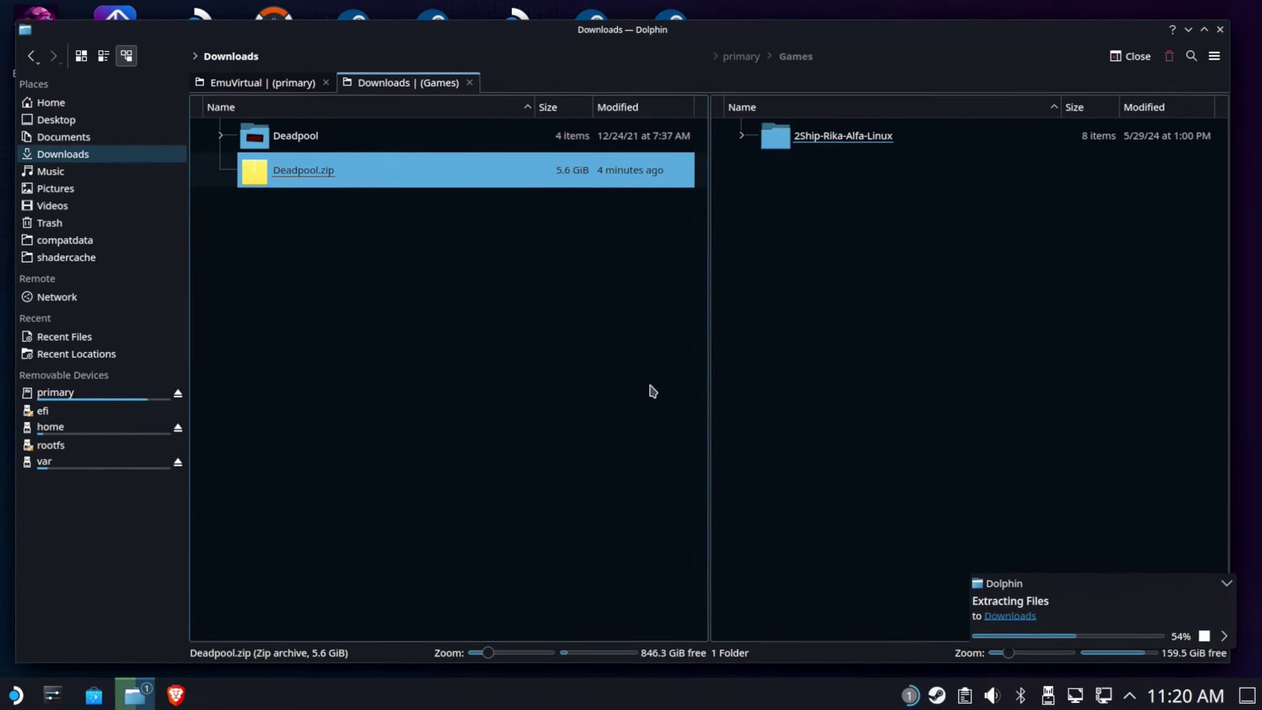
# Check the contents of the extracted Deadpool folder and move the folder from Downloads to Games on the primary drive
pyautogui.click(296, 135)
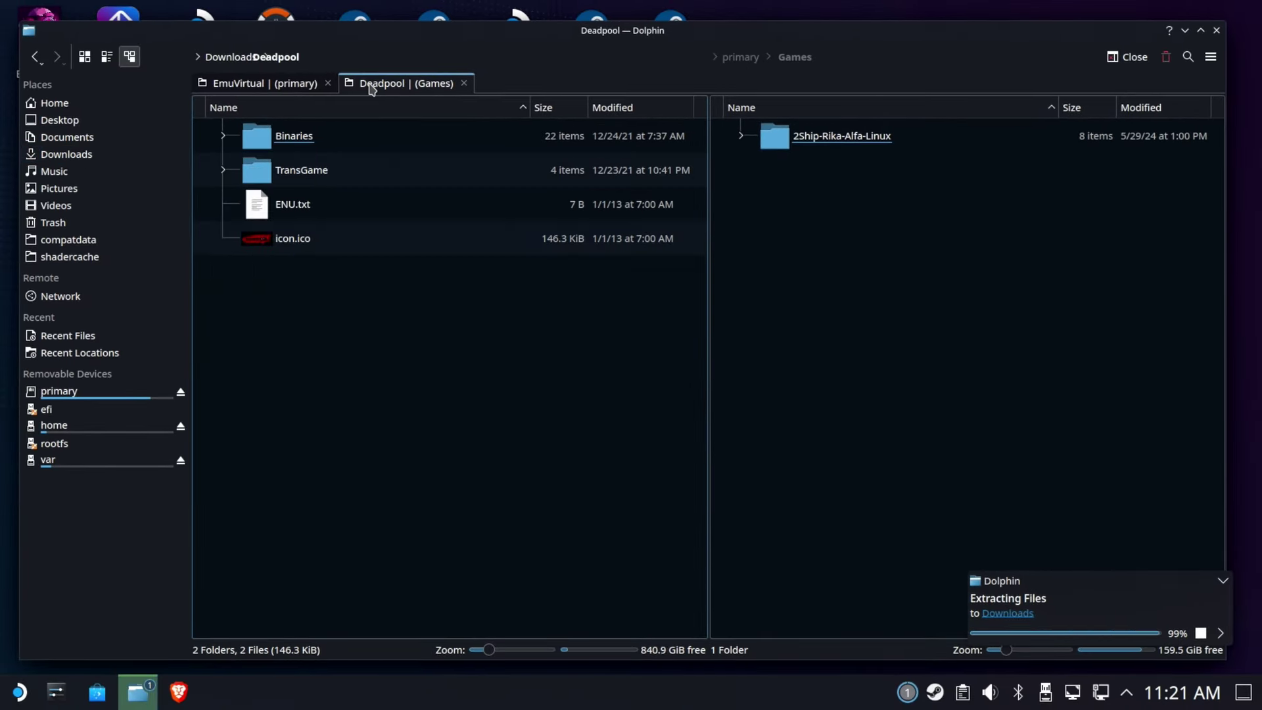
pyautogui.click(231, 57)
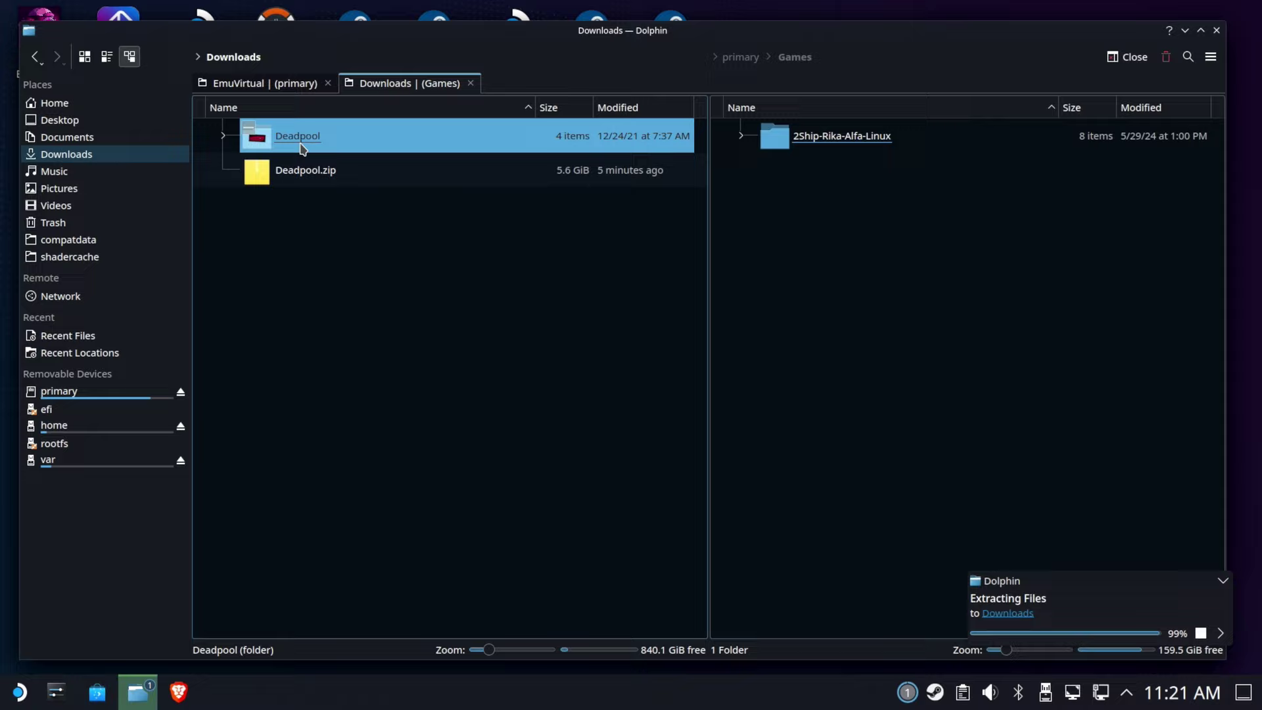
pyautogui.press('F2')
pyautogui.click(298, 209)
pyautogui.moveTo(297, 135); pyautogui.dragTo(908, 327)
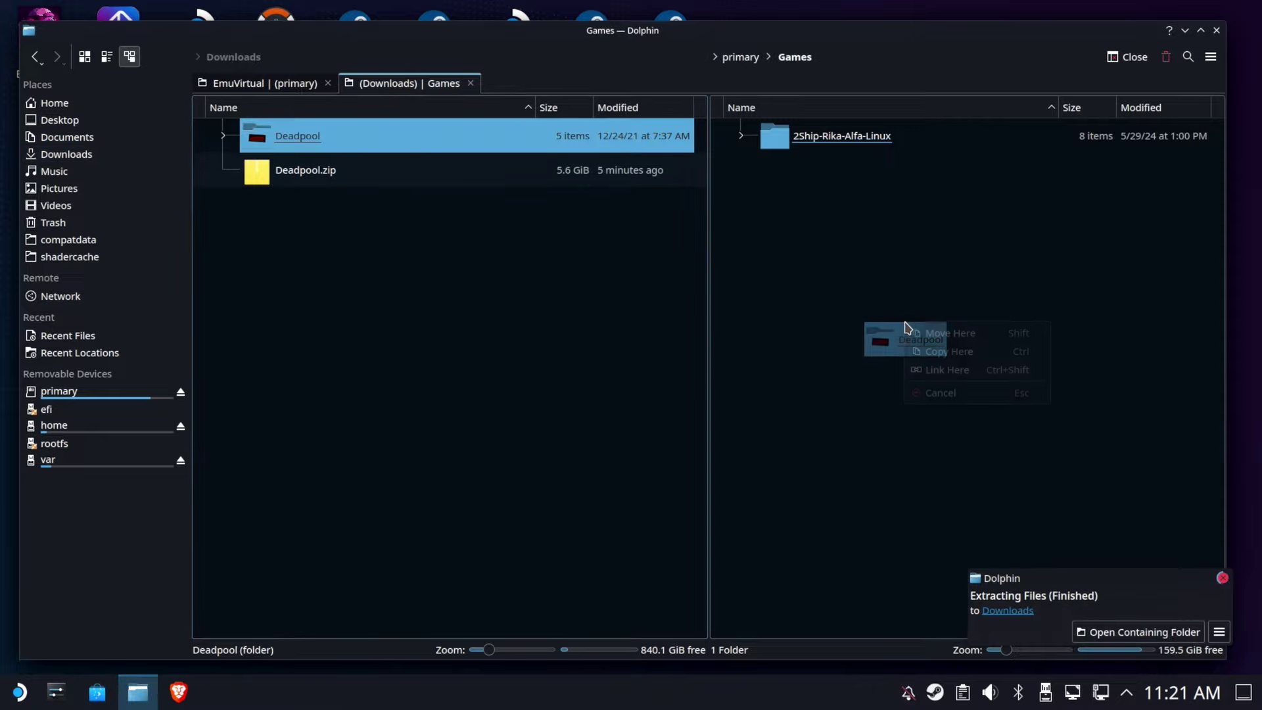
pyautogui.click(957, 333)
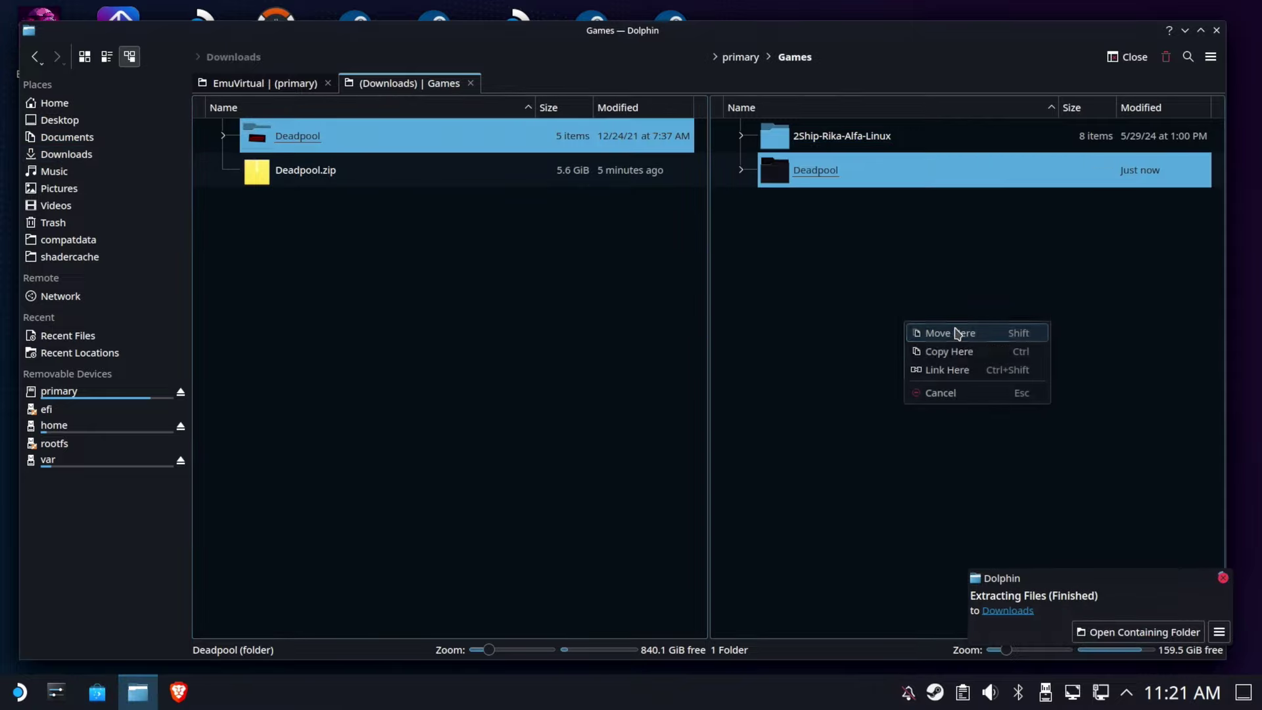
# Delete the Deadpool.zip archive from the Downloads folder
pyautogui.click(429, 266)
pyautogui.click(319, 178)
pyautogui.rightClick(320, 181)
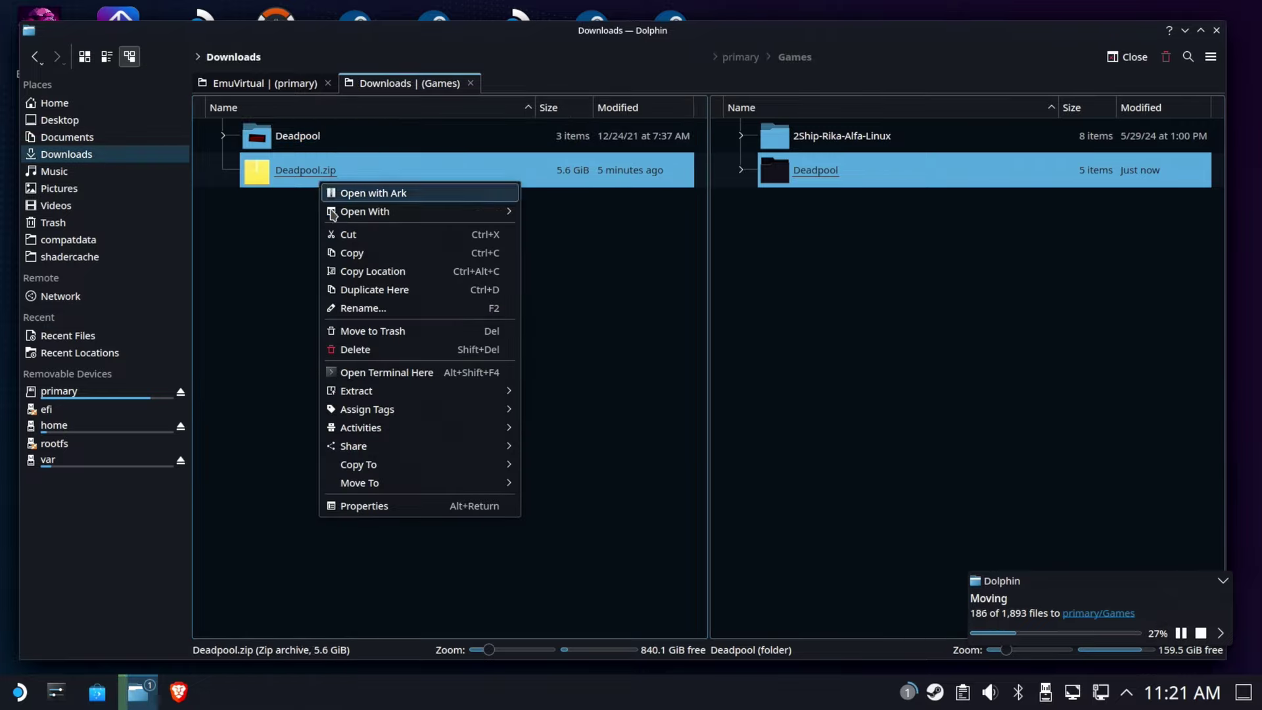
pyautogui.click(395, 332)
pyautogui.click(488, 445)
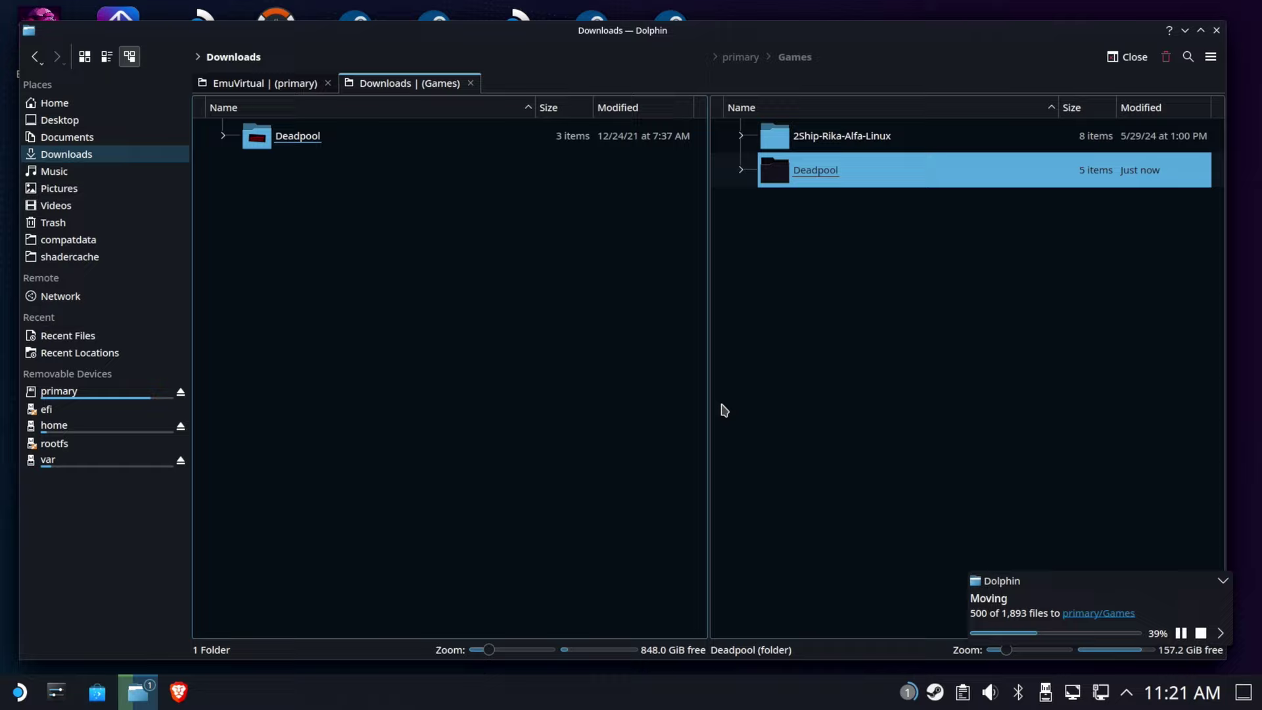
# Switch to the Steam library and start adding a non-Steam game
pyautogui.rightClick(935, 696)
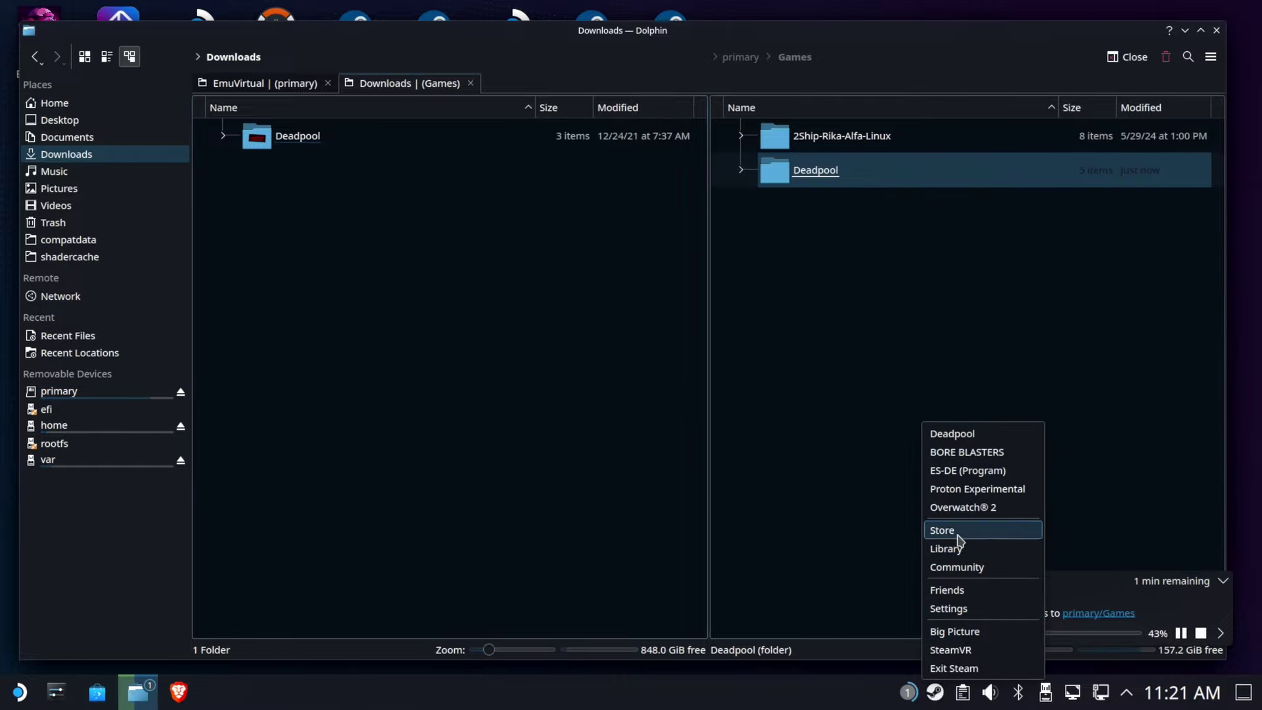
pyautogui.click(970, 552)
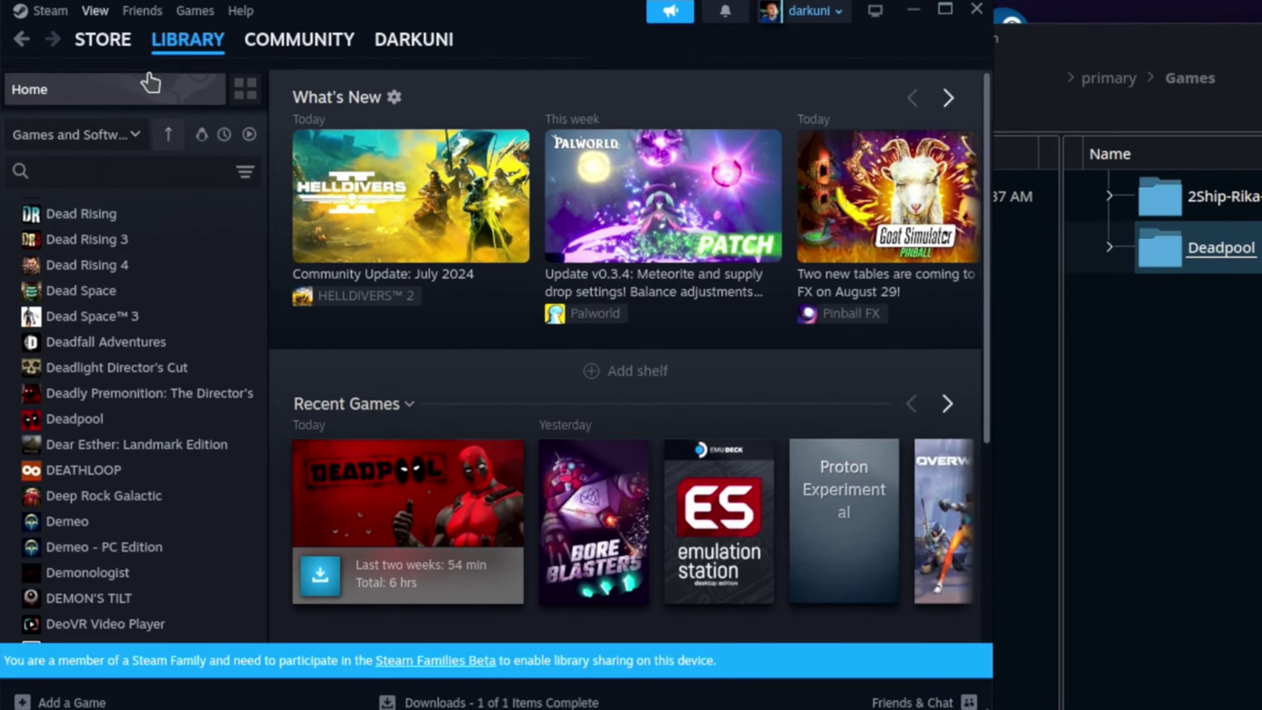
pyautogui.click(73, 702)
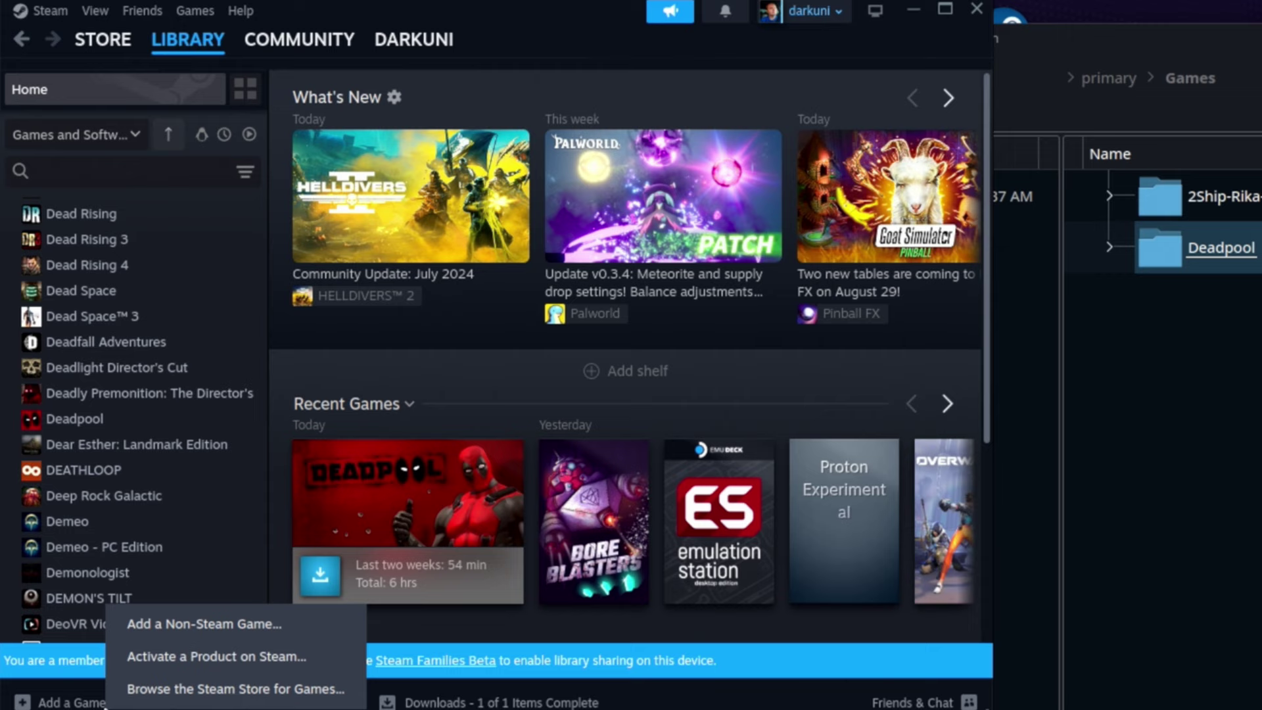
pyautogui.click(278, 628)
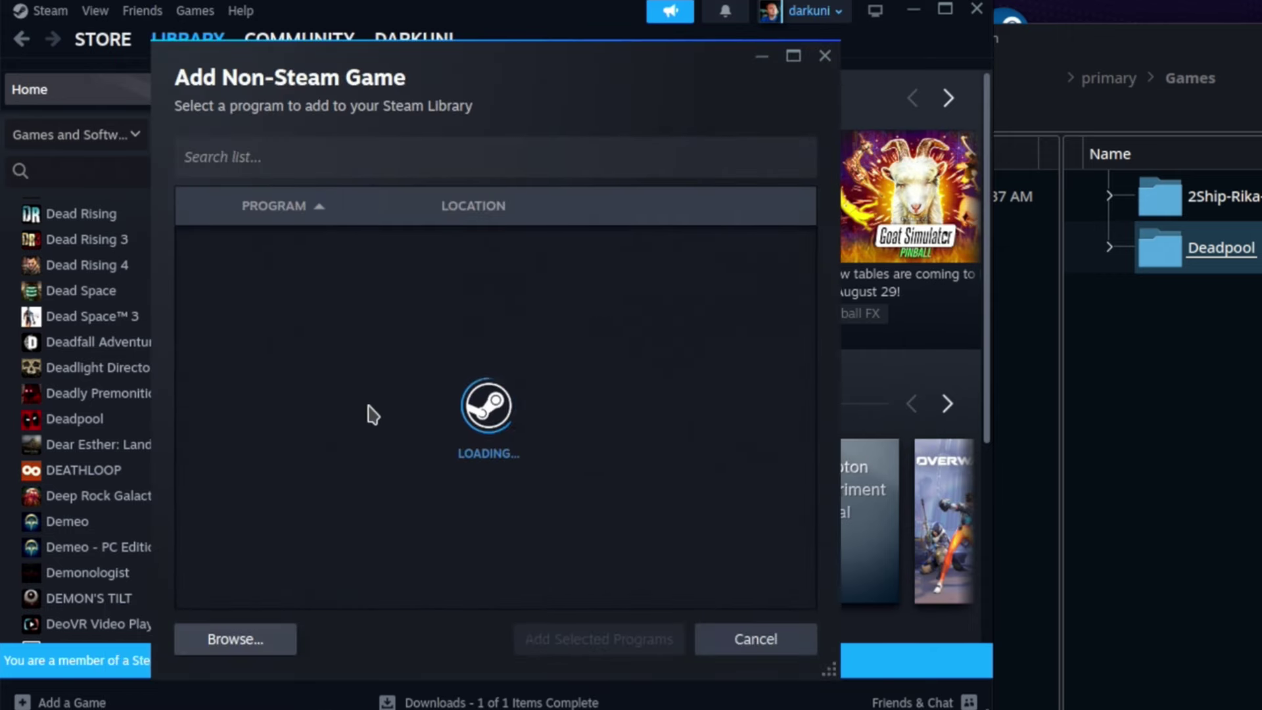
# Add DP.exe from the Games/Deadpool/Binaries folder on the primary drive to the library as a non-Steam game
pyautogui.click(208, 644)
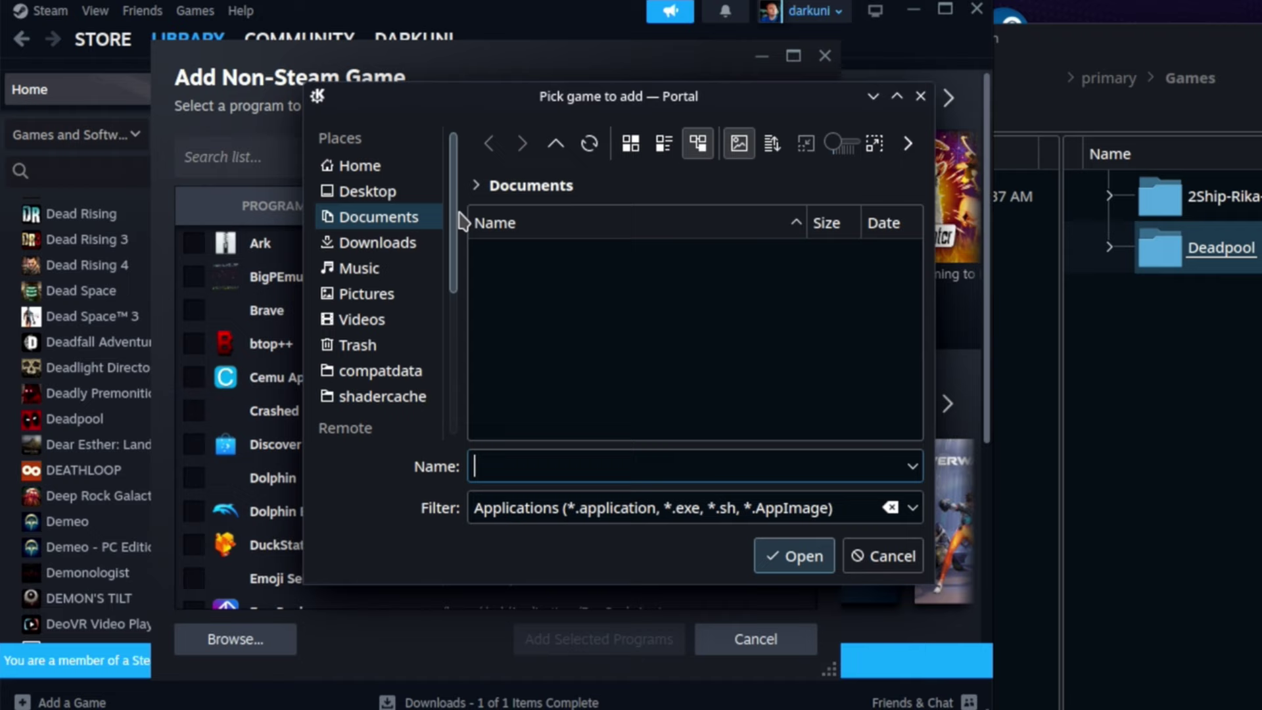
pyautogui.scroll(-4, 421, 240)
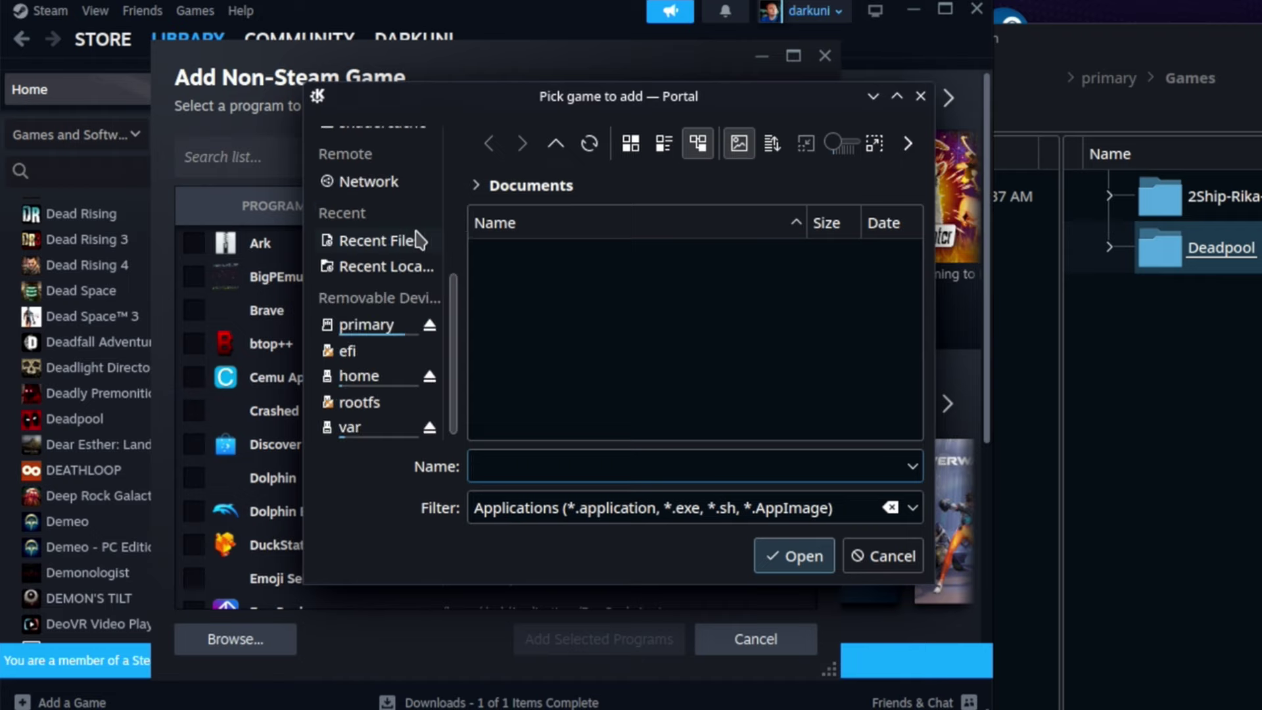
pyautogui.click(363, 327)
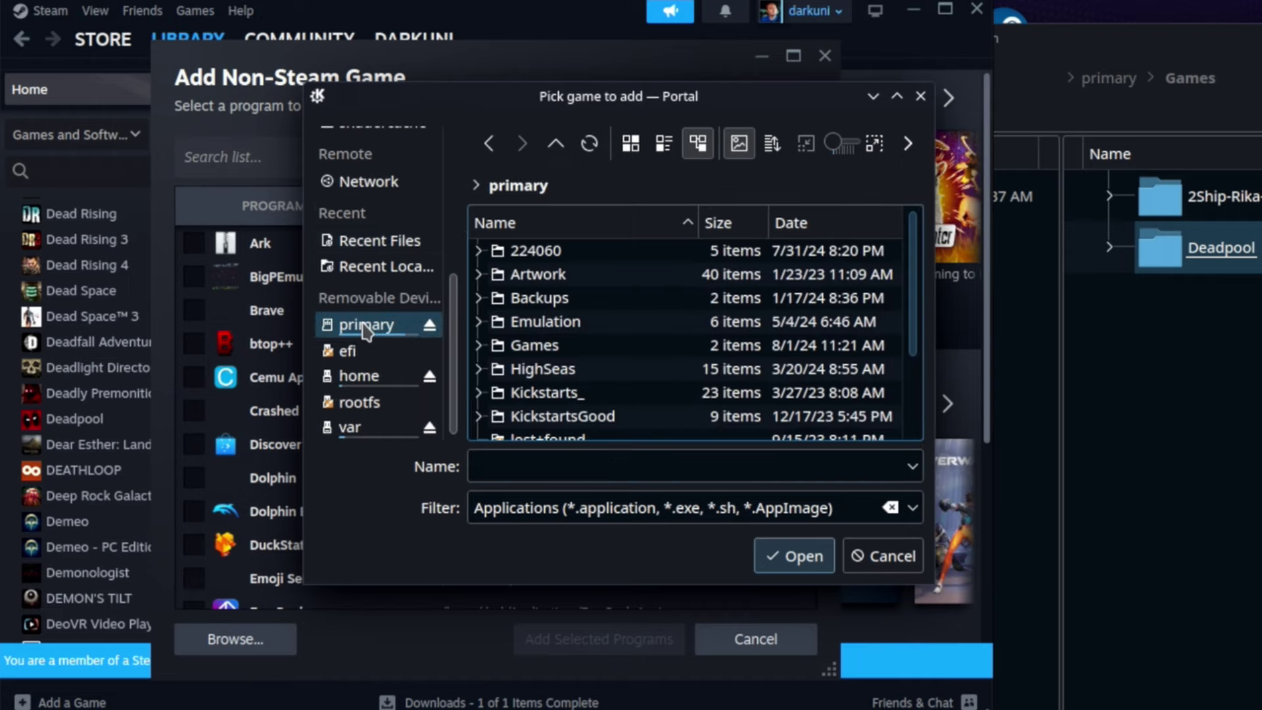
pyautogui.doubleClick(526, 345)
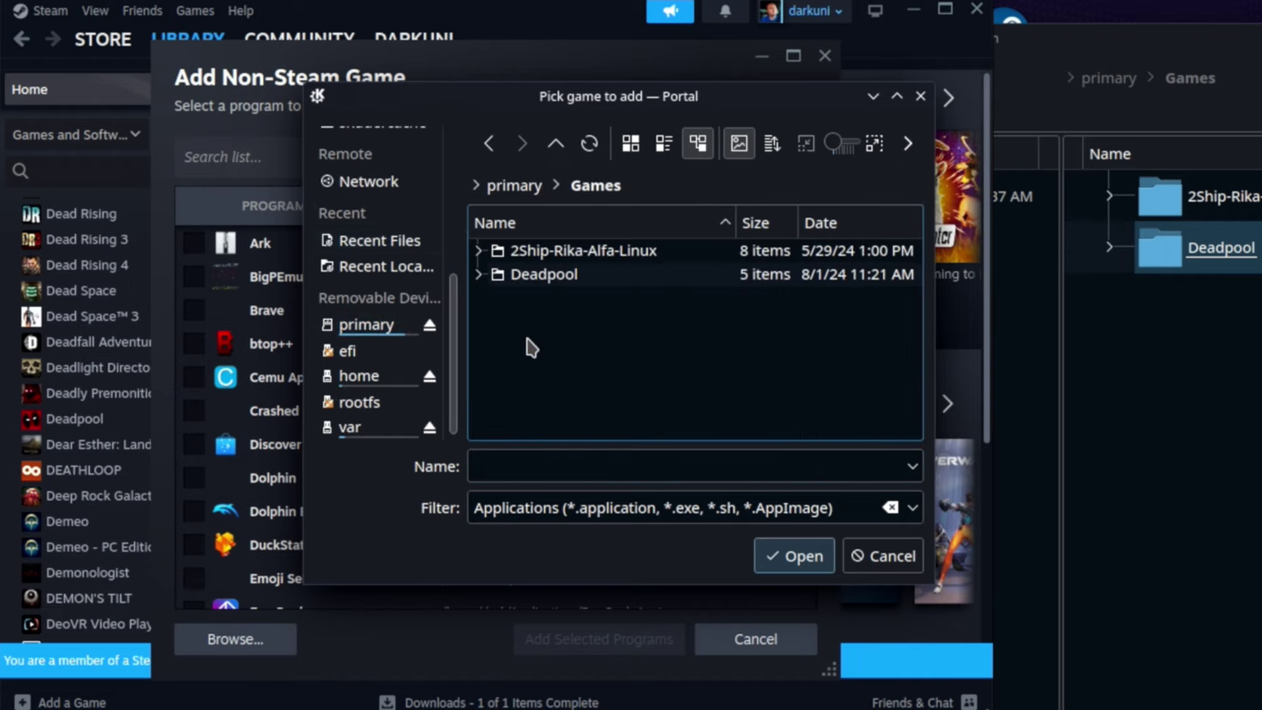
pyautogui.doubleClick(543, 275)
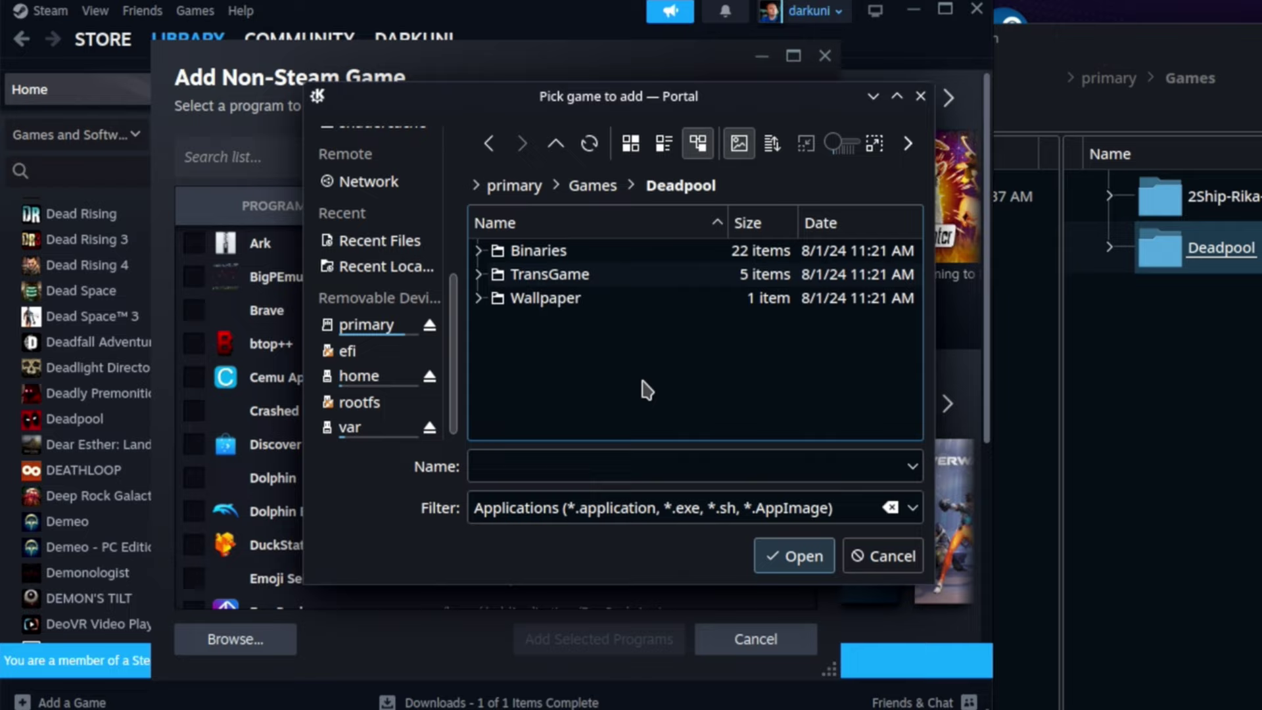
pyautogui.doubleClick(559, 261)
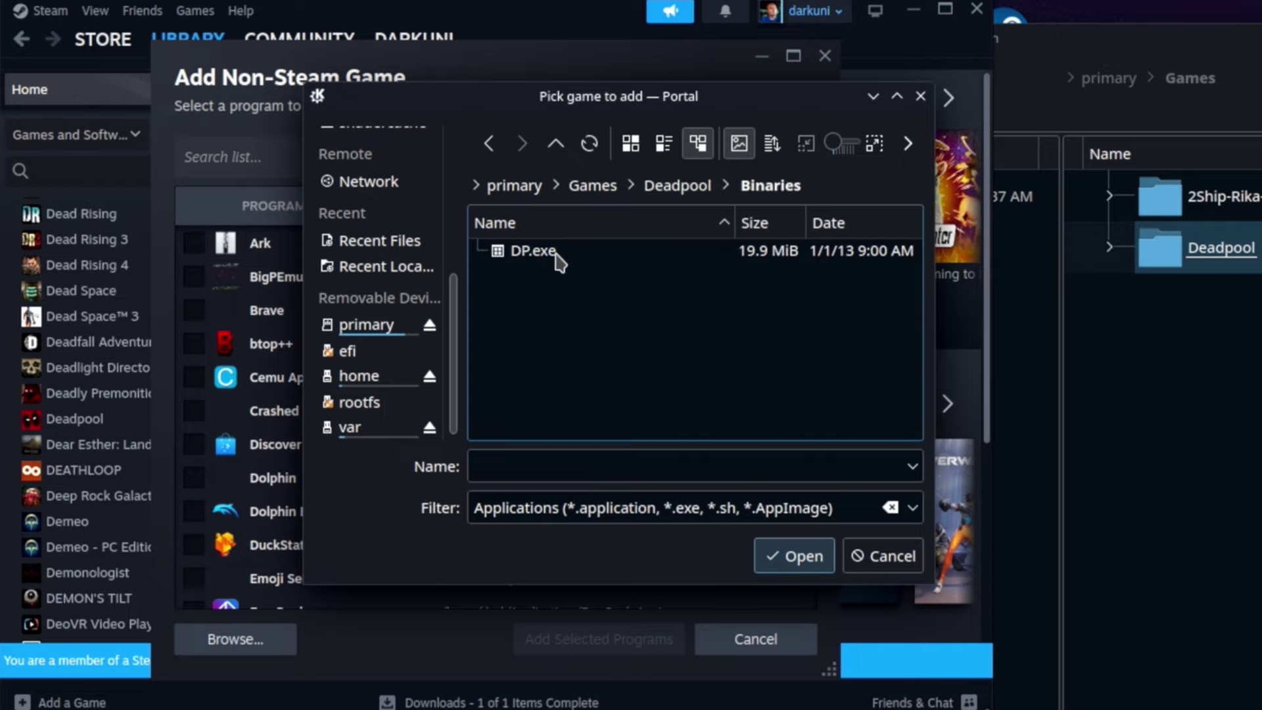
pyautogui.click(516, 257)
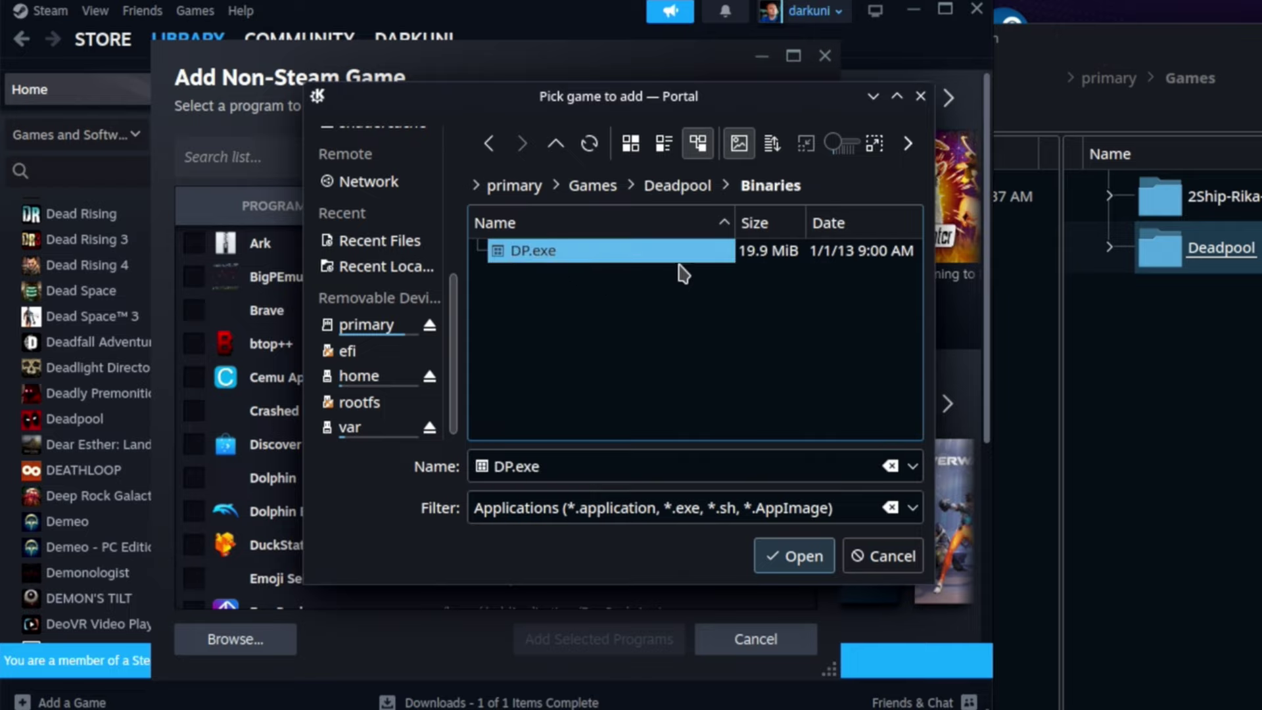
pyautogui.click(774, 567)
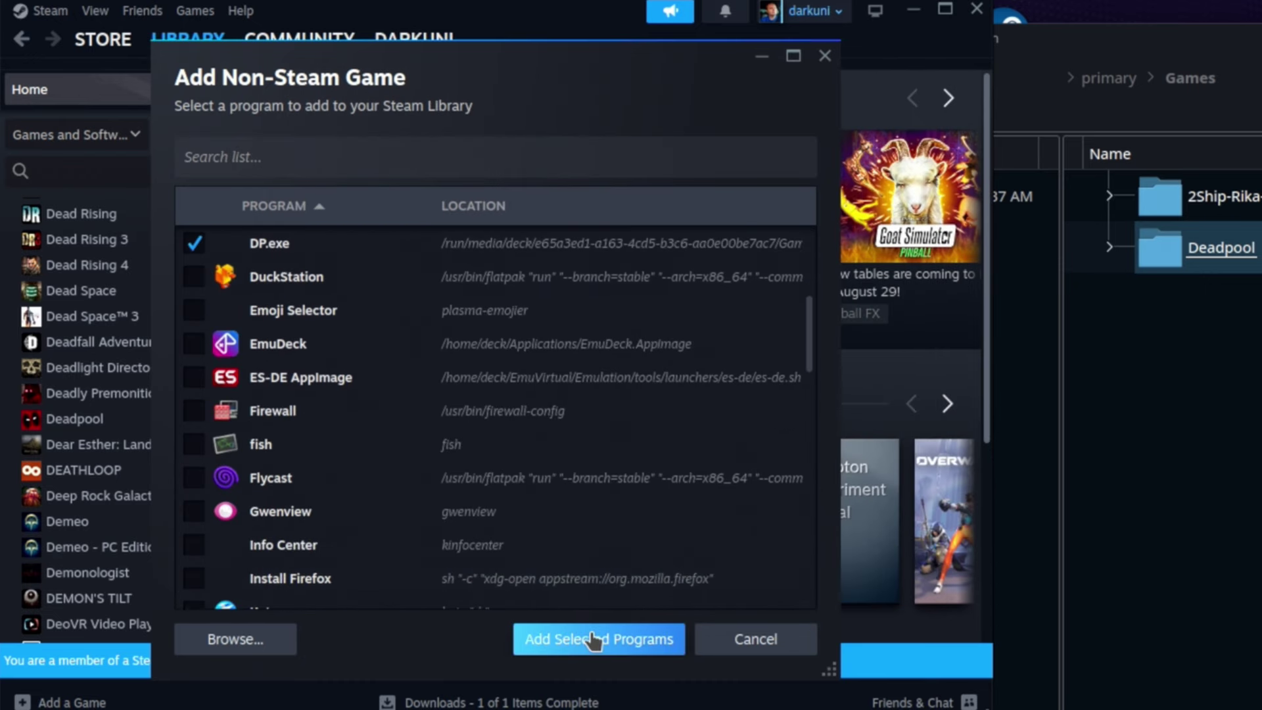
pyautogui.click(596, 641)
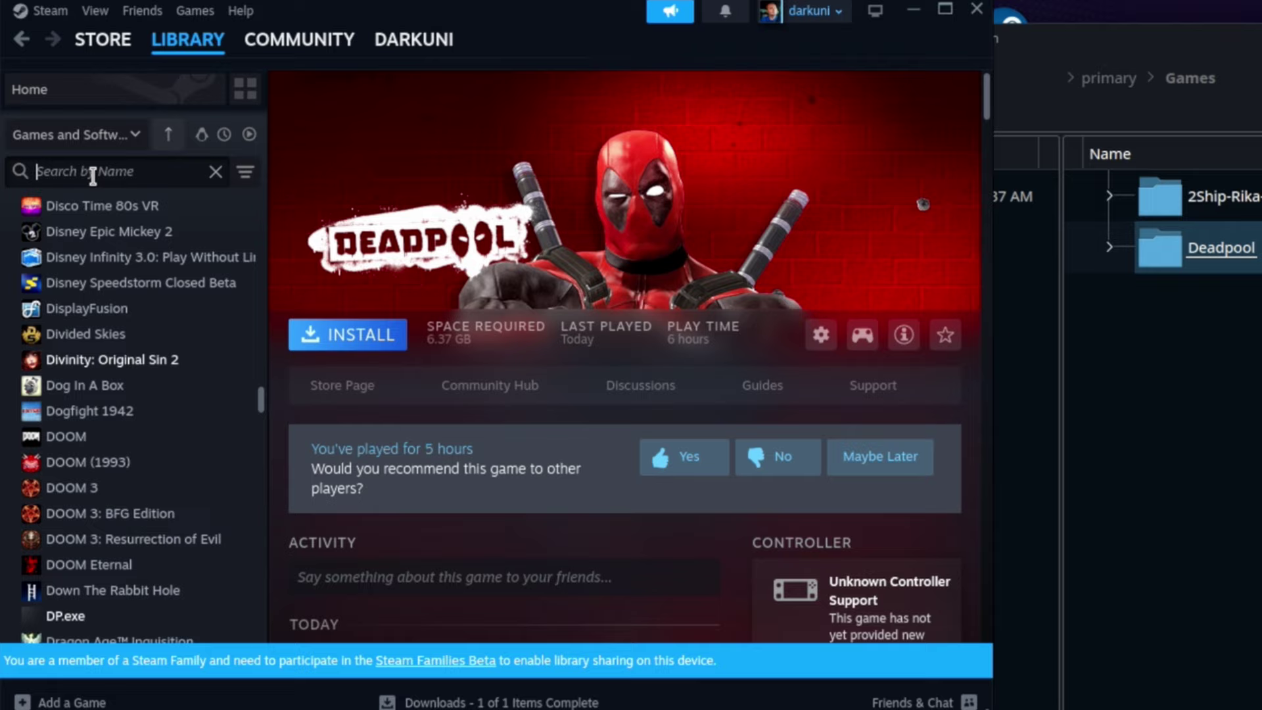
# Find DP.exe in the library by searching for "dp" and check the target path in its properties
pyautogui.write('dp')
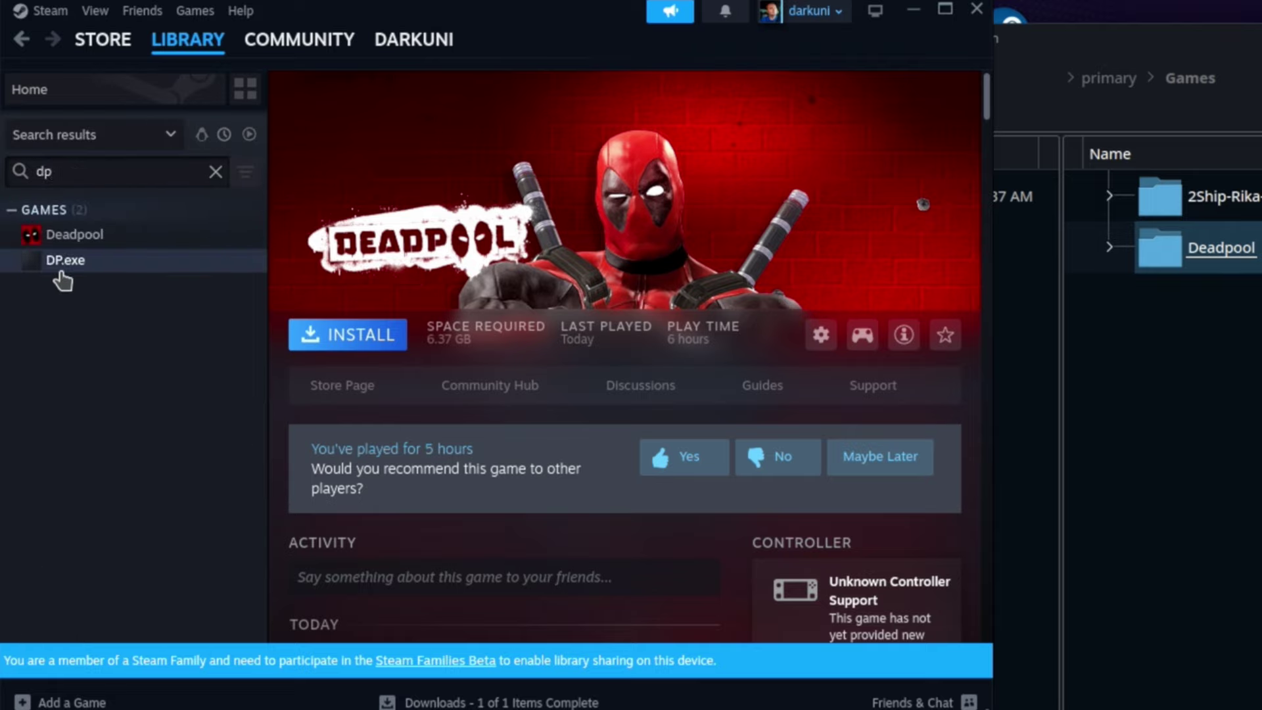
pyautogui.click(59, 271)
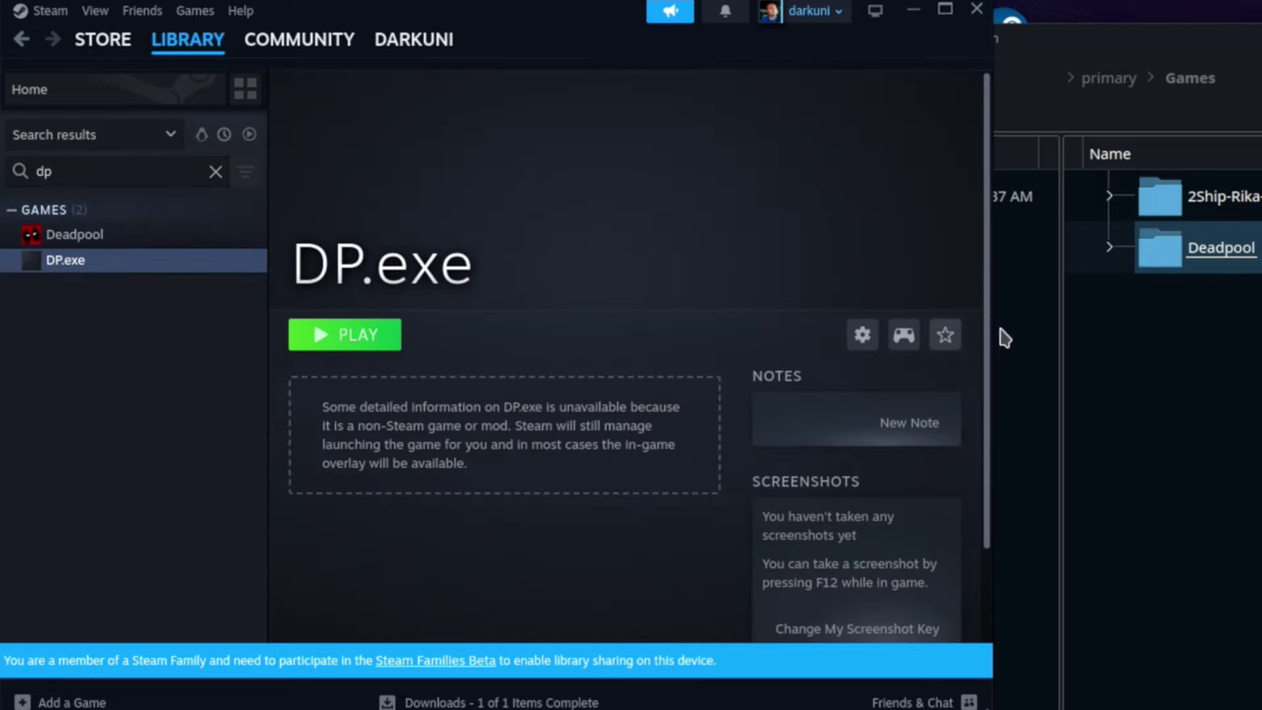
pyautogui.click(865, 342)
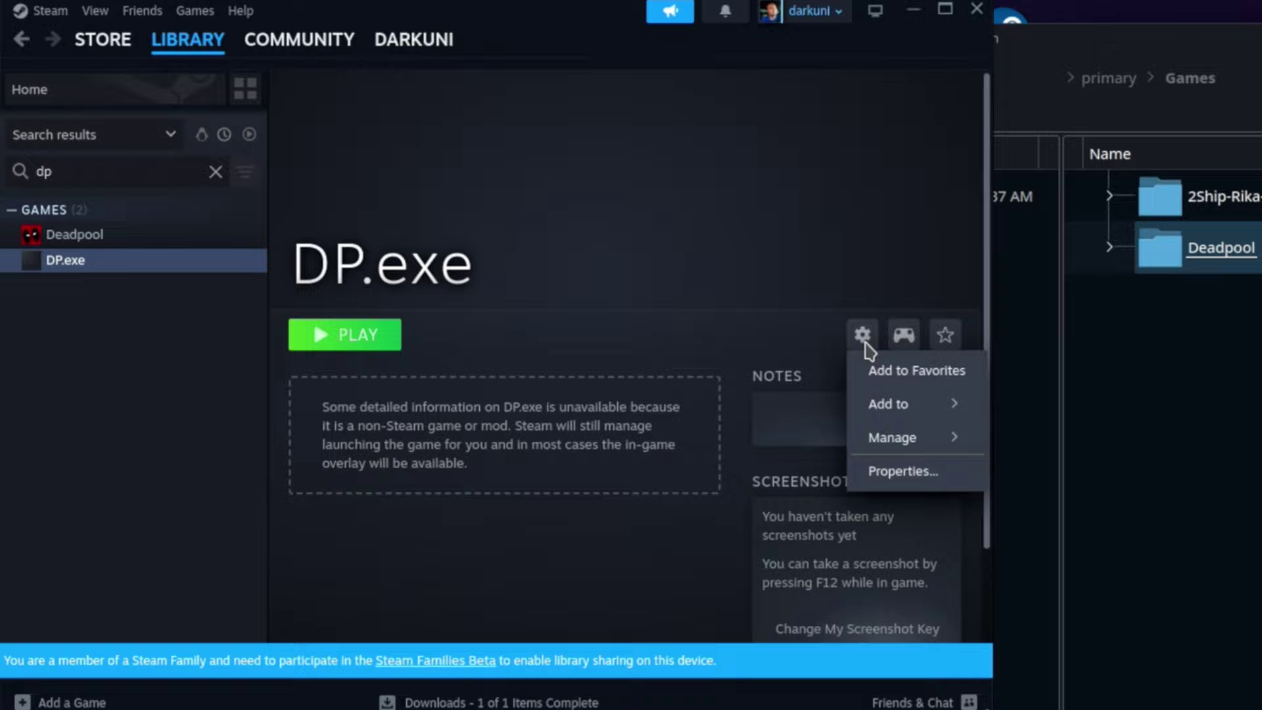
pyautogui.moveTo(896, 443)
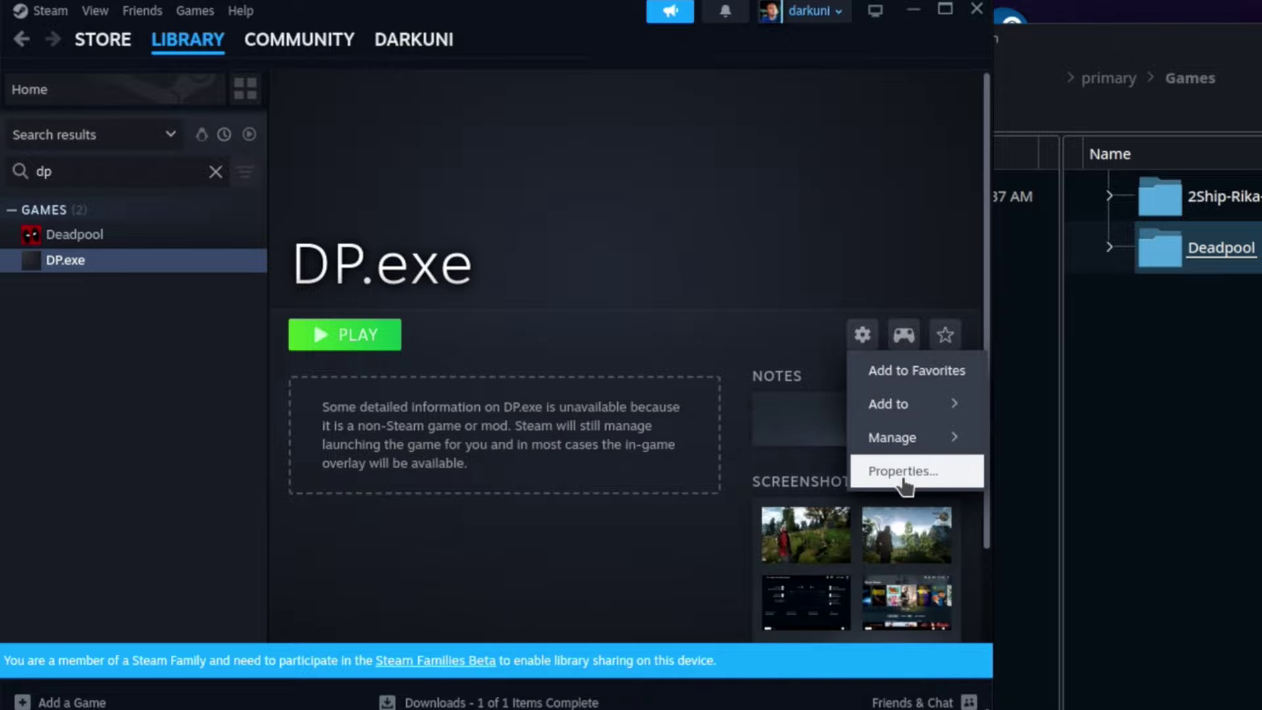
pyautogui.click(904, 472)
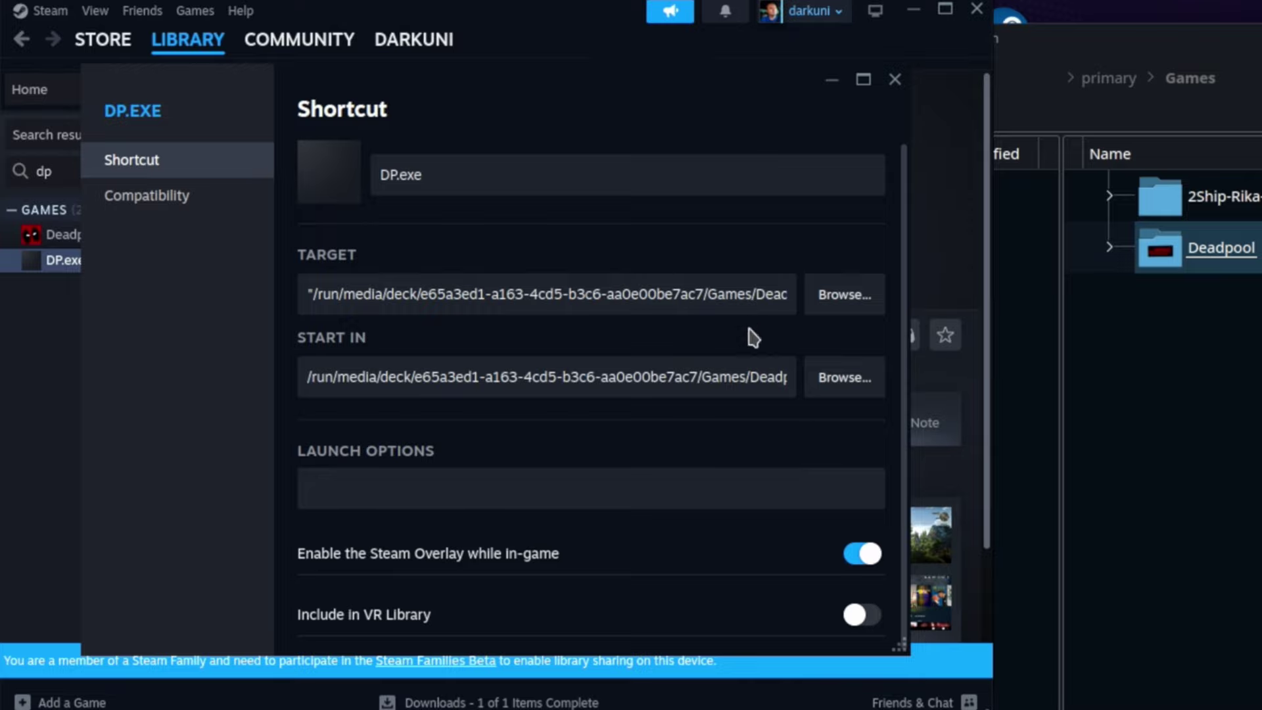
pyautogui.moveTo(609, 296); pyautogui.dragTo(853, 323)
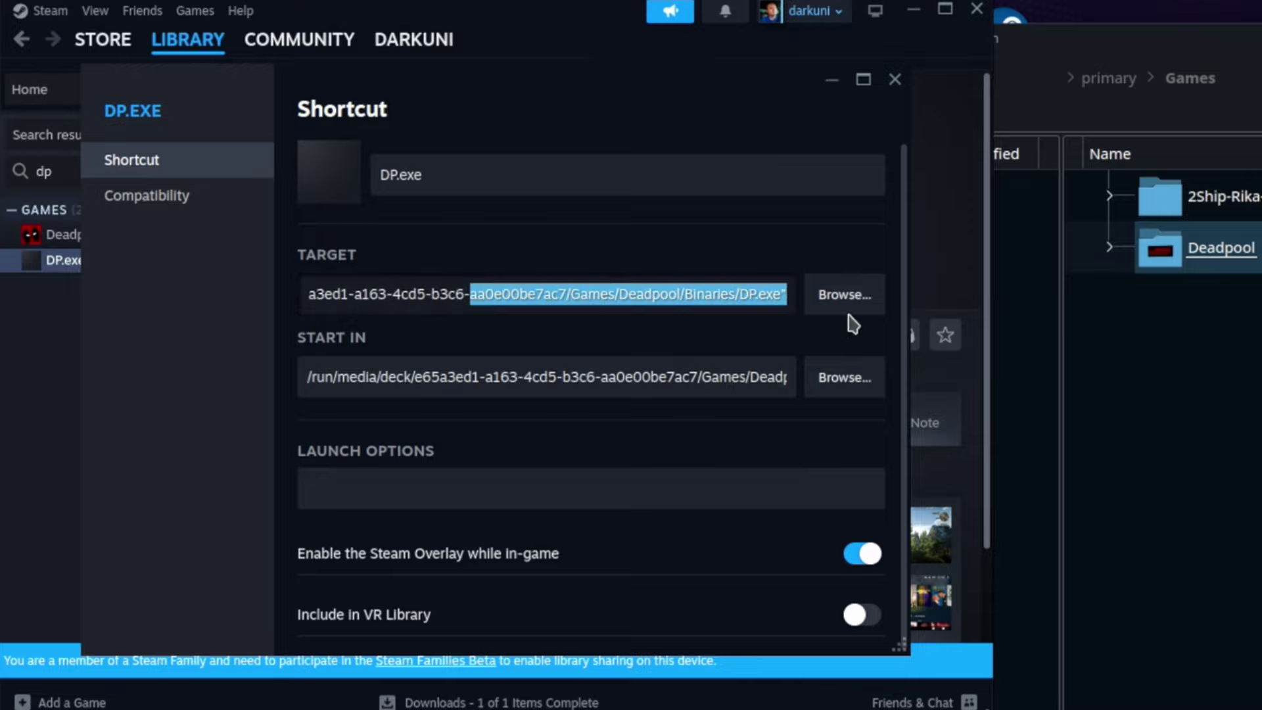
pyautogui.click(762, 295)
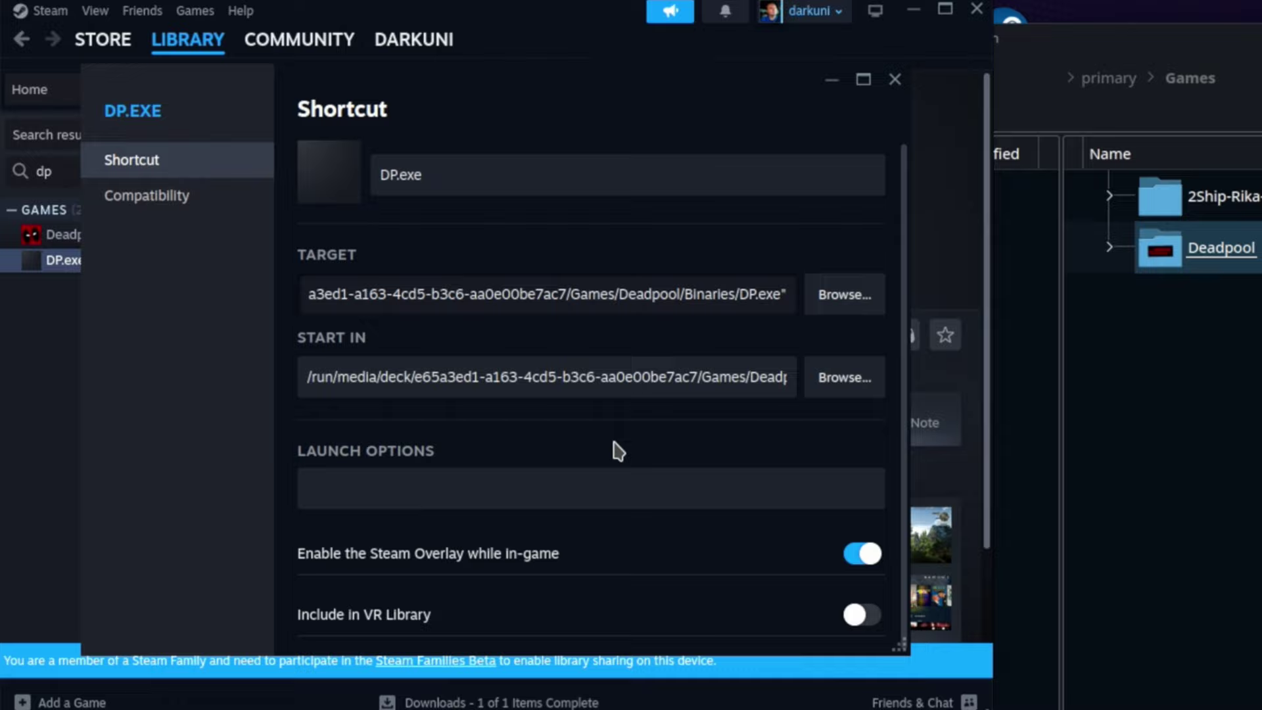
# Force DP.exe to use the Proton Experimental compatibility tool and close its properties
pyautogui.click(172, 205)
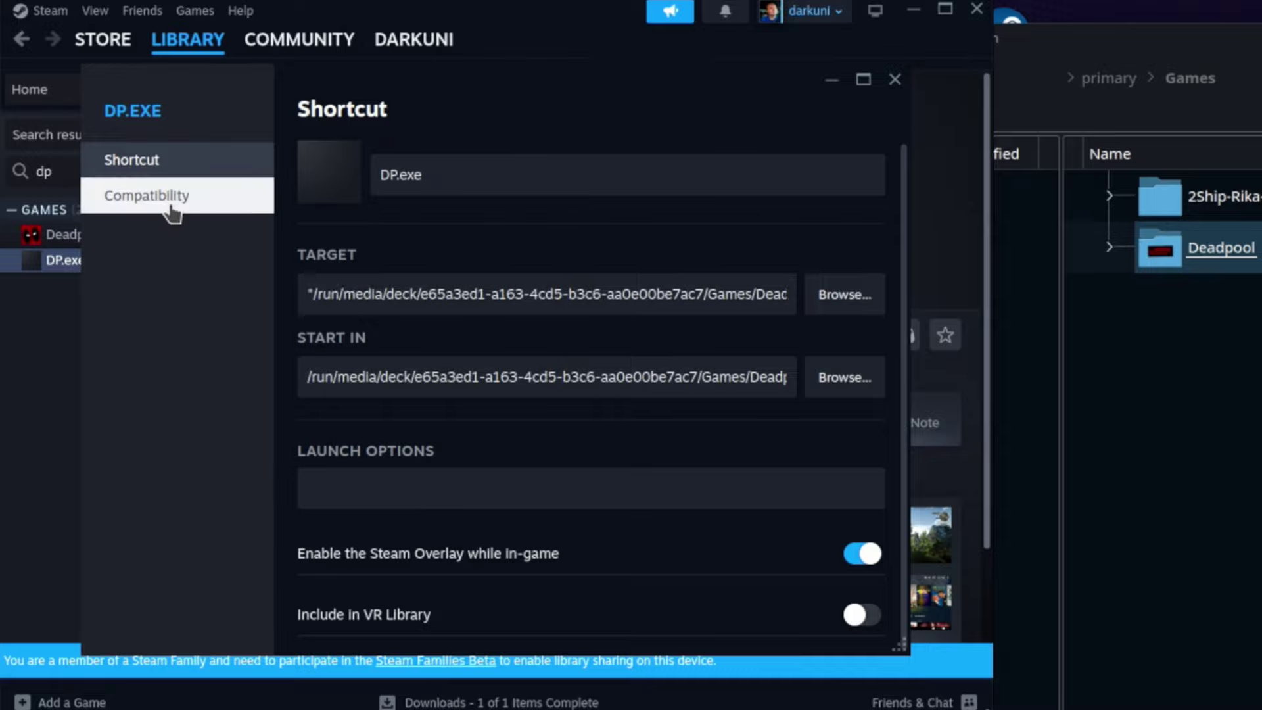
pyautogui.click(665, 175)
pyautogui.click(531, 221)
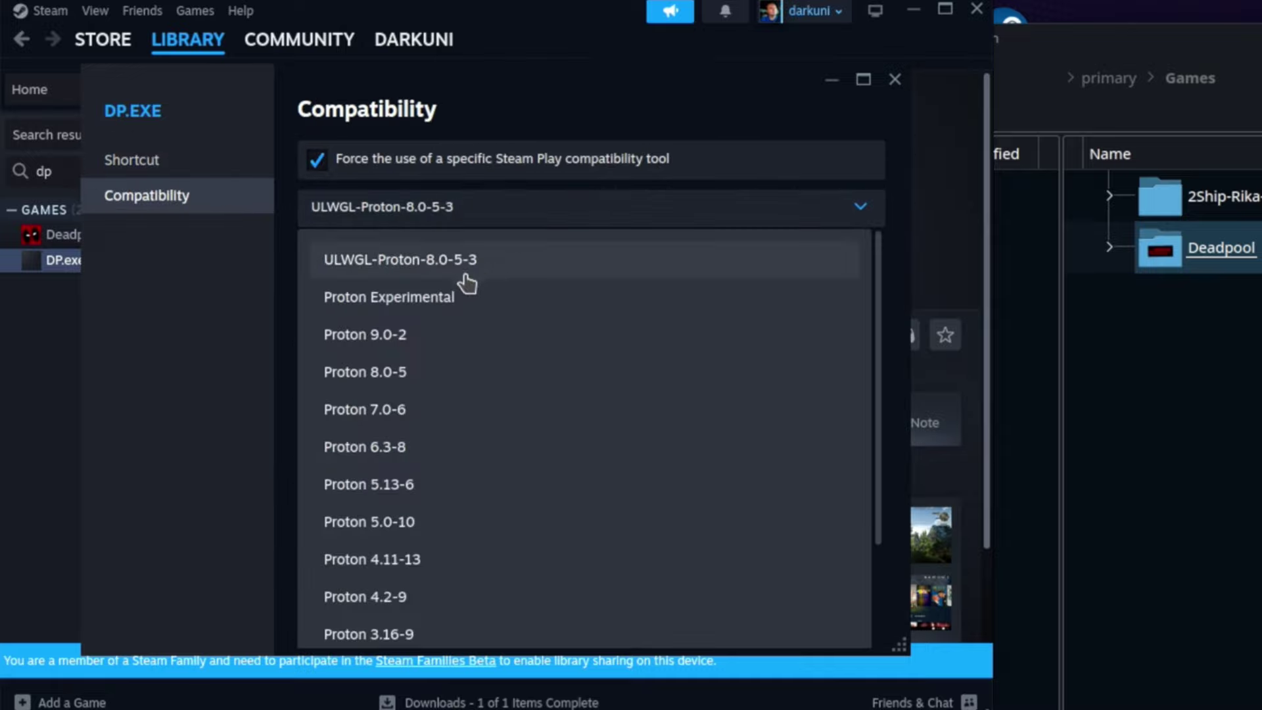
pyautogui.click(402, 303)
pyautogui.click(895, 79)
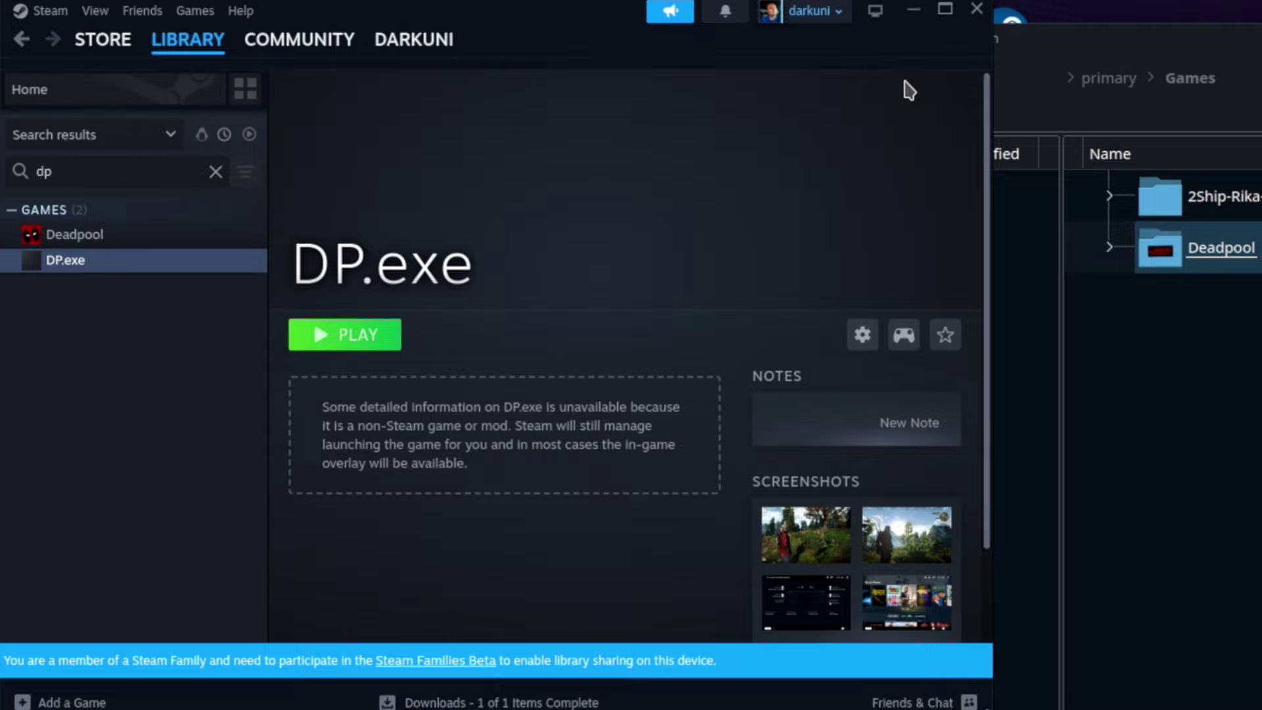
# Launch DP.exe as a test and exit the game once its main menu has loaded
pyautogui.click(366, 337)
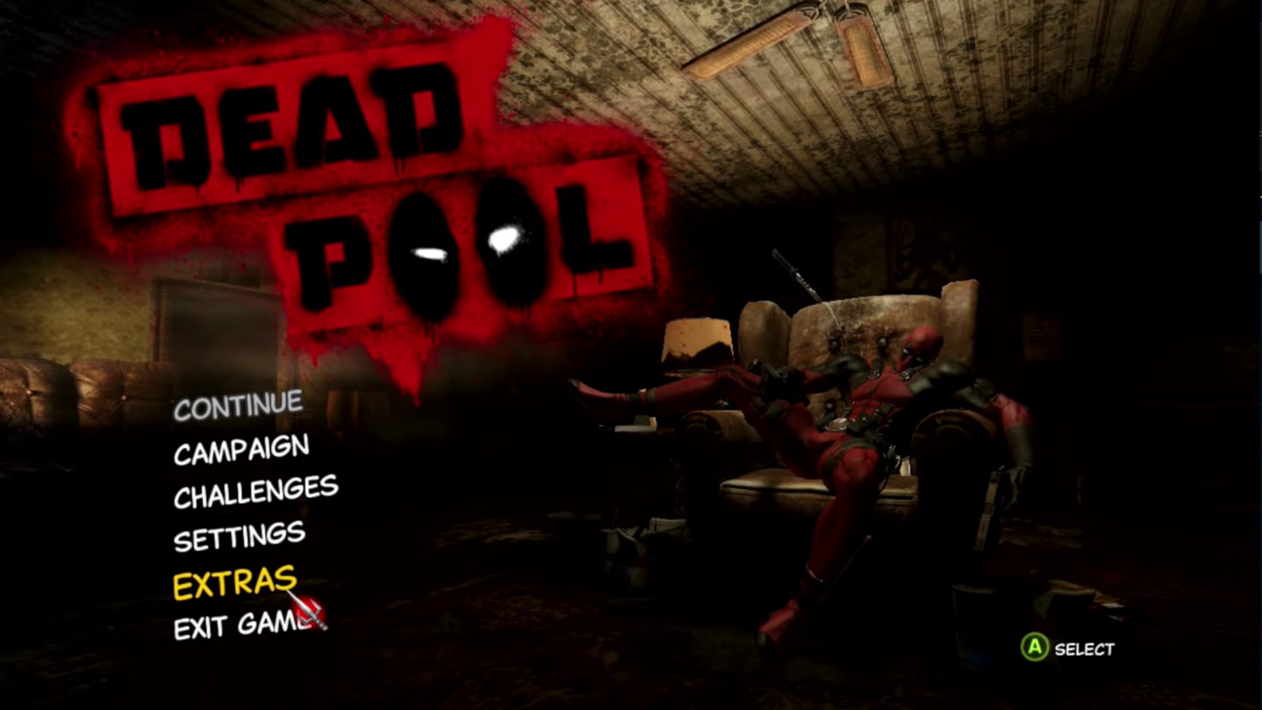
pyautogui.click(288, 607)
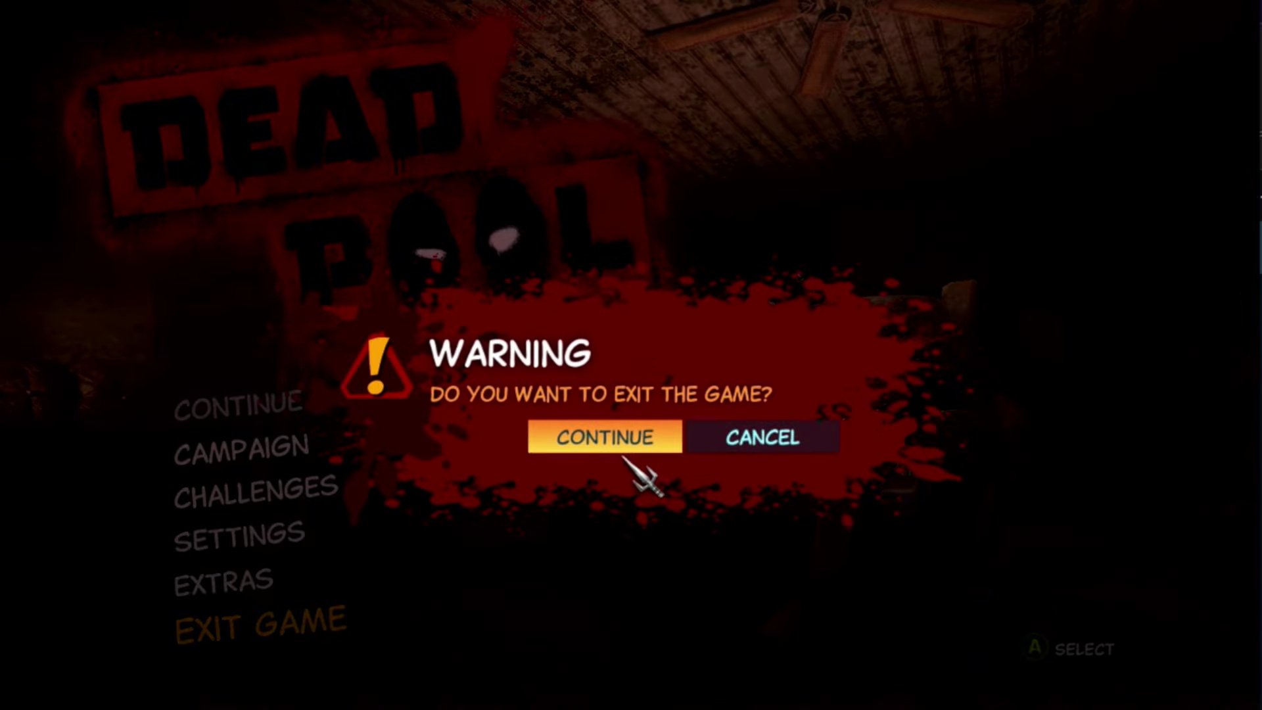
pyautogui.click(621, 440)
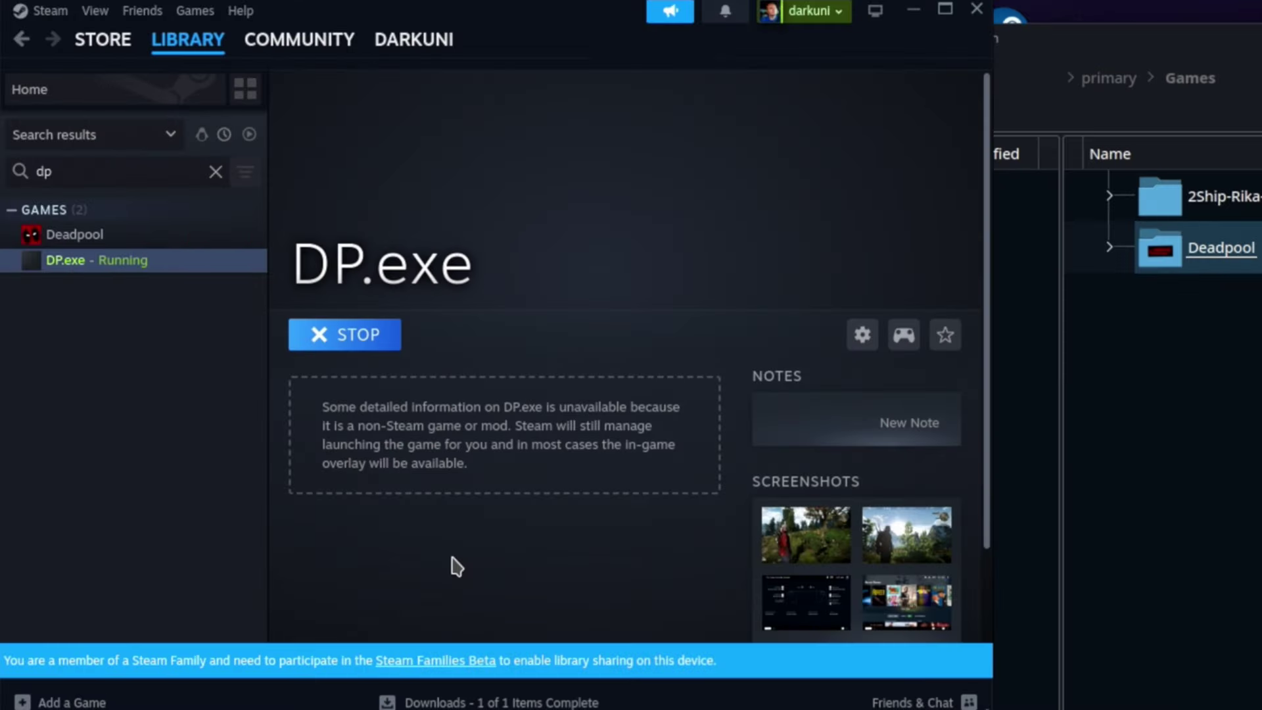
# Rename the DP.exe shortcut to "Deadpool (abandonware)" in its properties
pyautogui.click(863, 335)
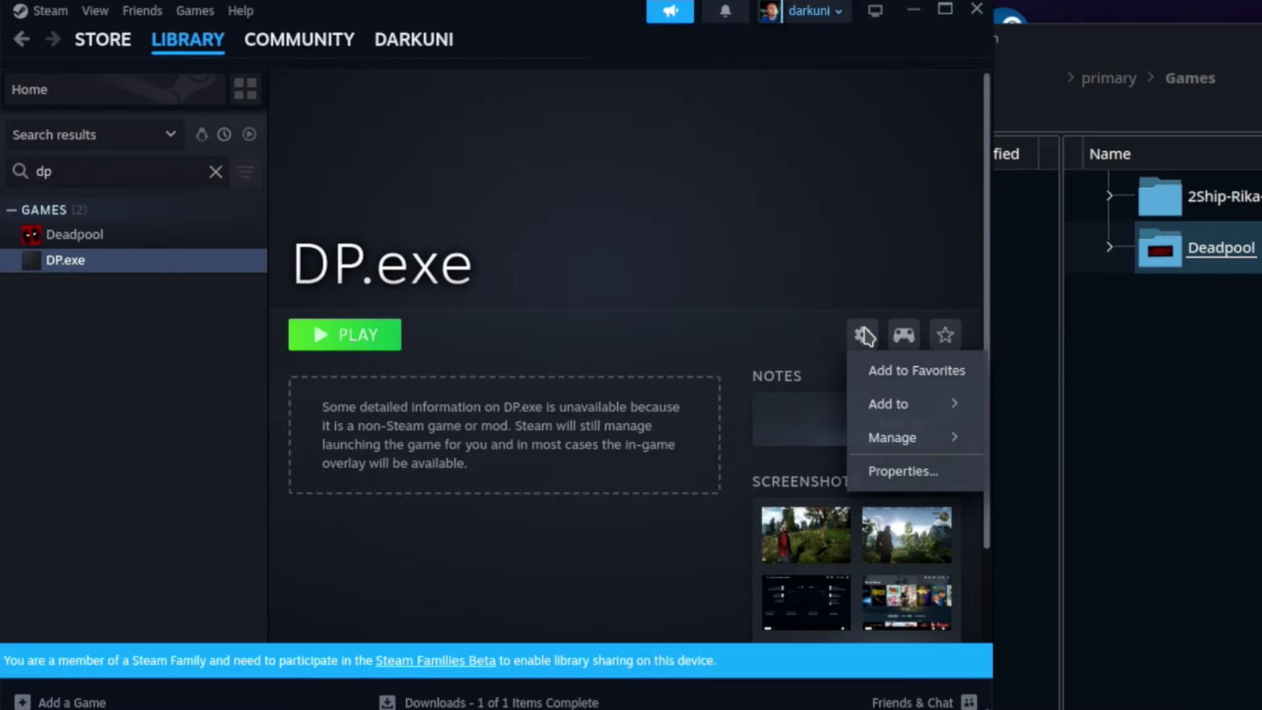
pyautogui.click(902, 471)
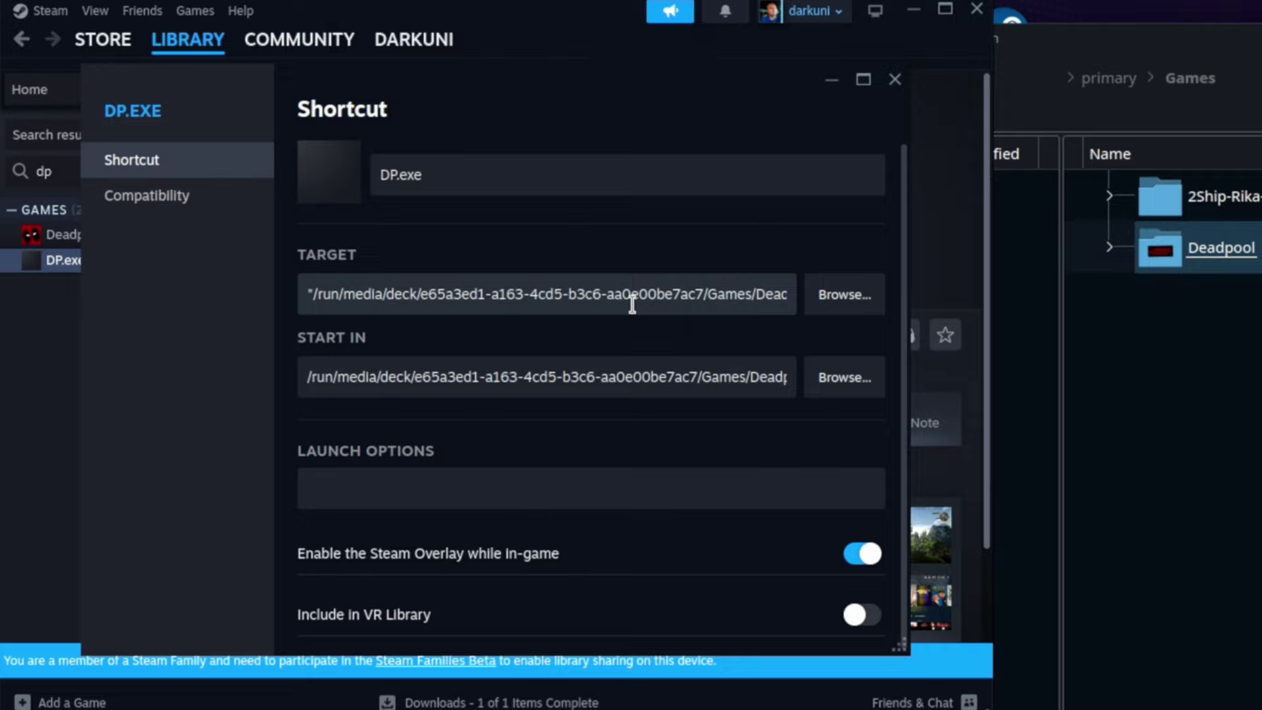
pyautogui.write('Dead ')
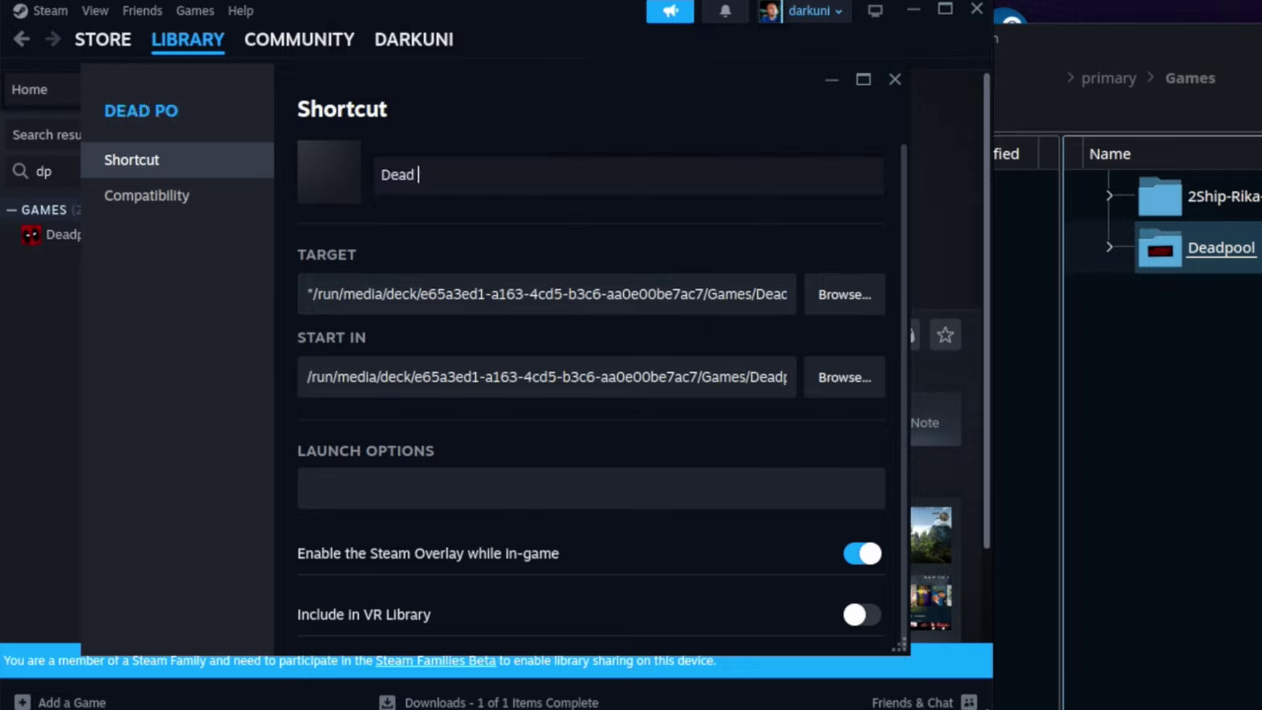
pyautogui.write('poo')
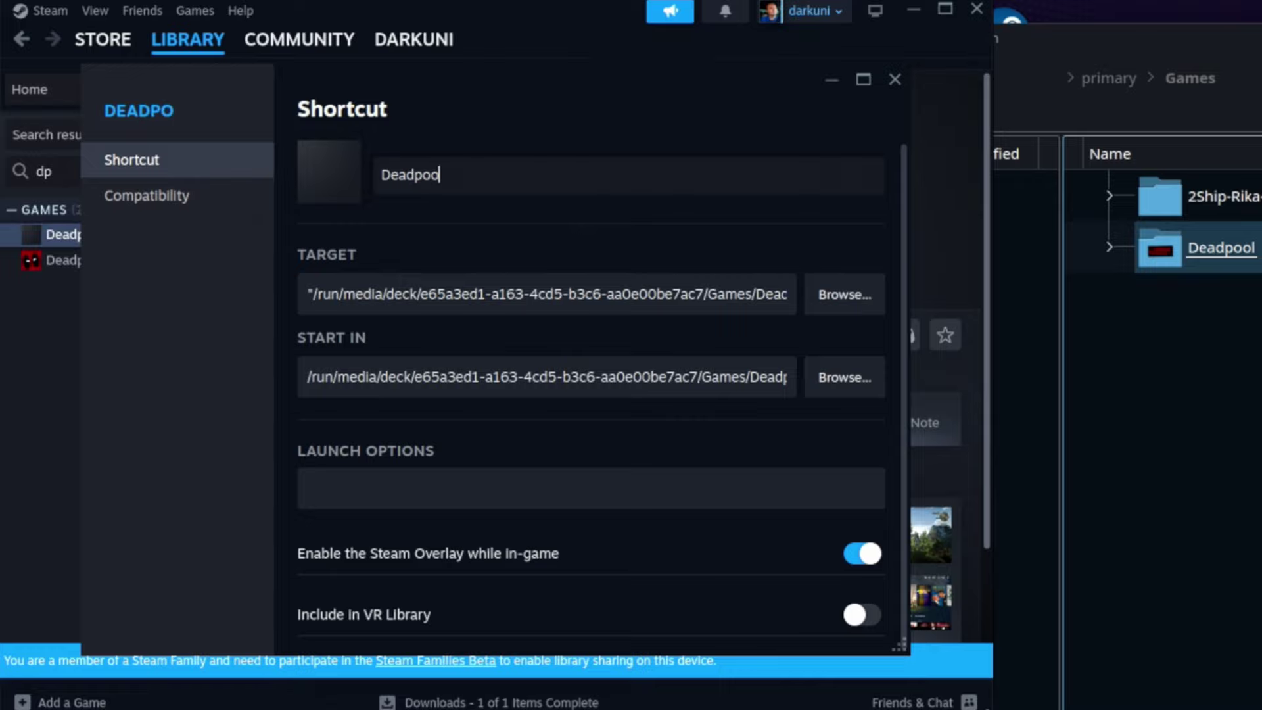
pyautogui.write('l')
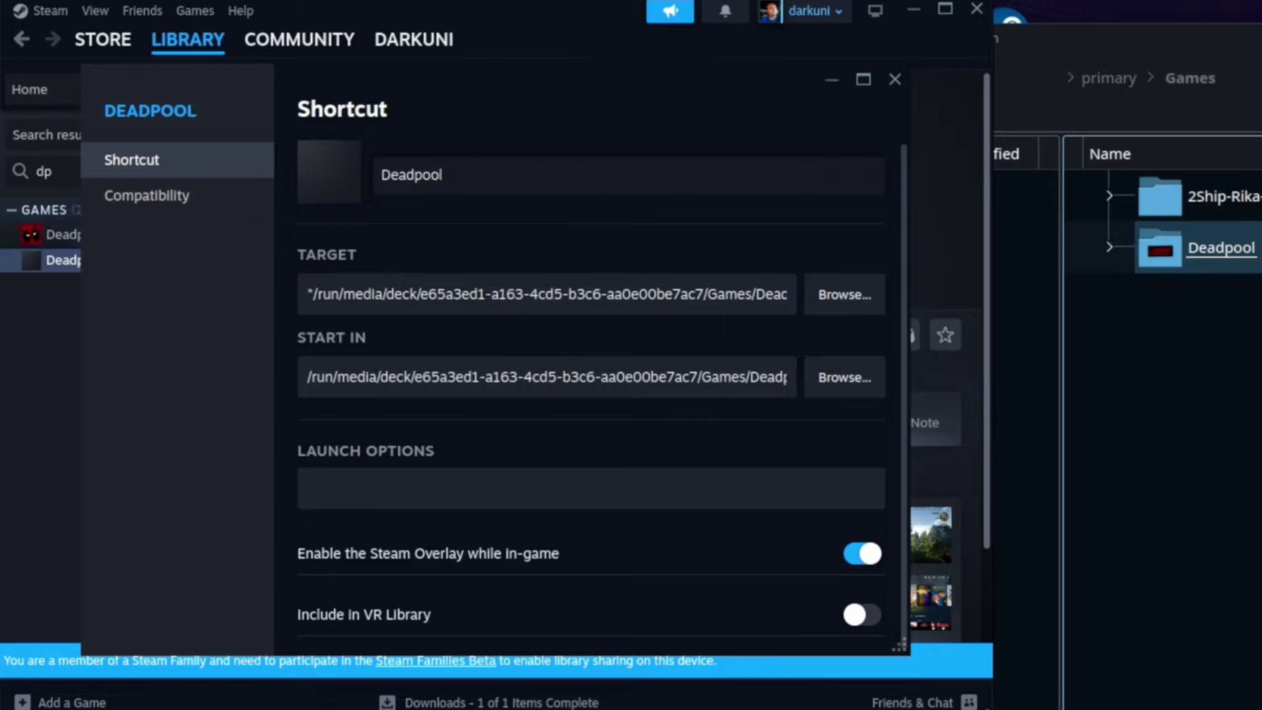
pyautogui.write(' (abandonware)')
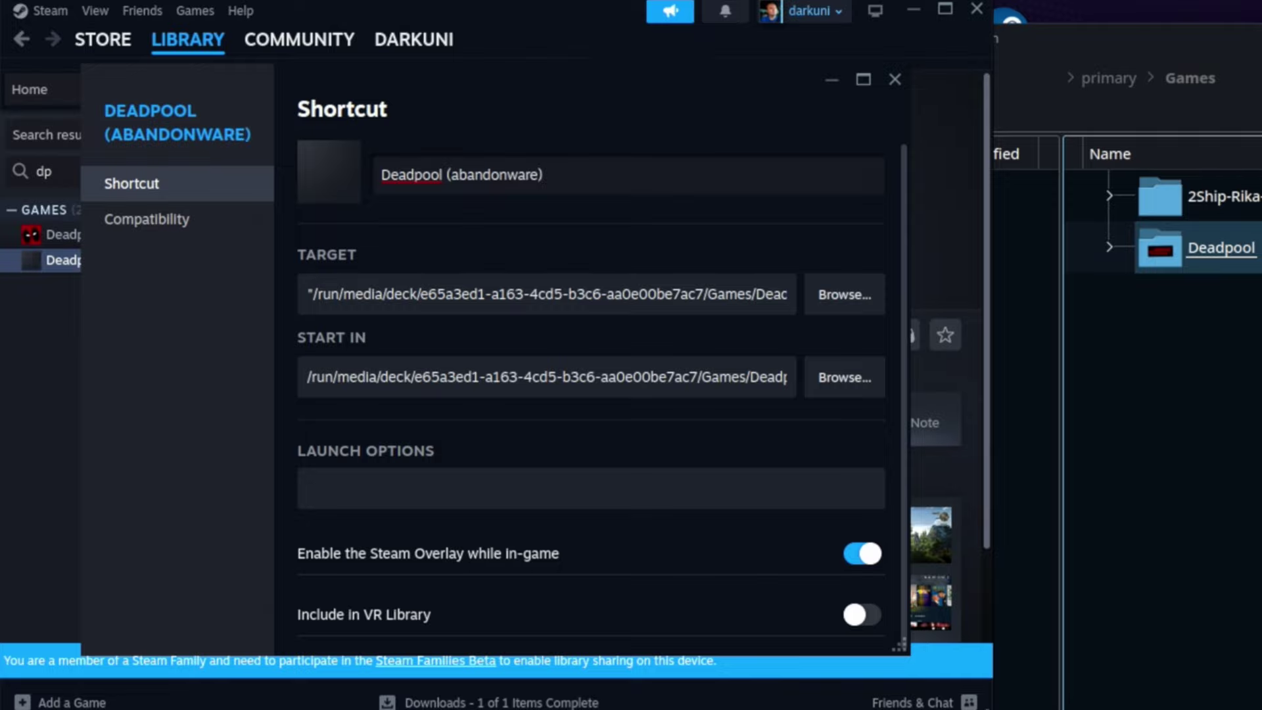
pyautogui.click(894, 79)
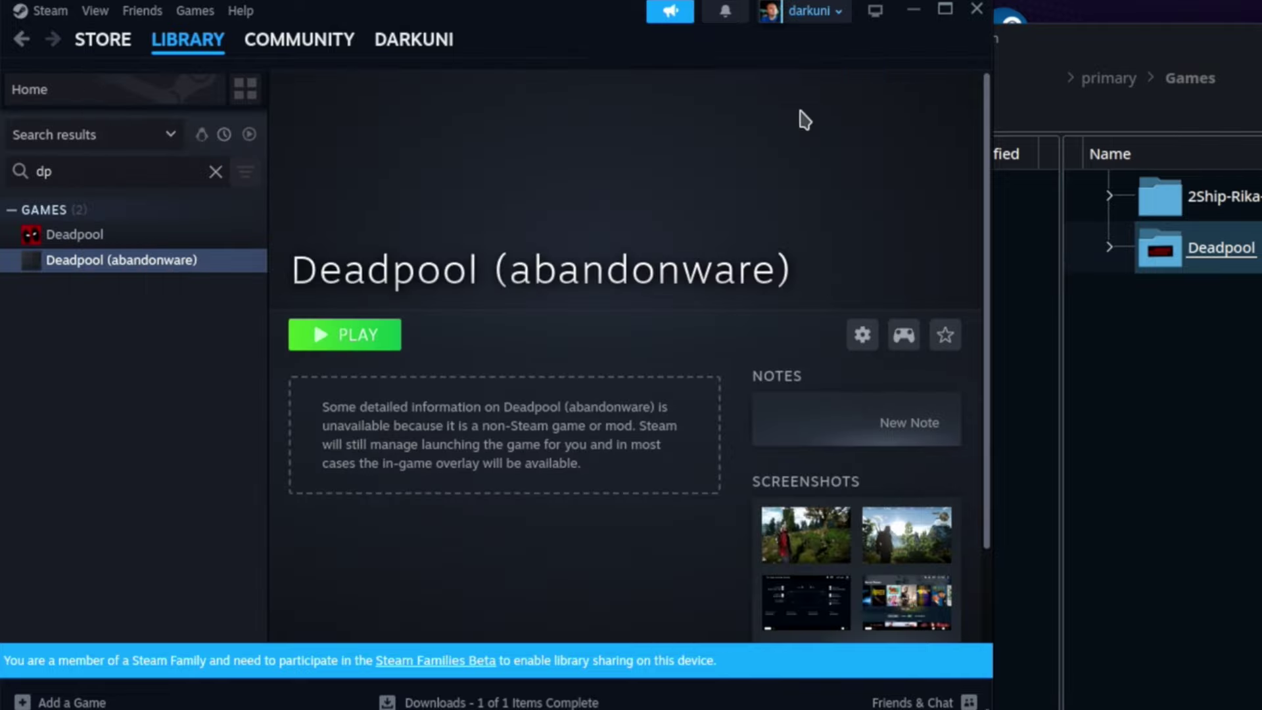
# Close the Steam library and the Dolphin file manager and return to Gaming Mode
pyautogui.click(83, 237)
pyautogui.click(109, 261)
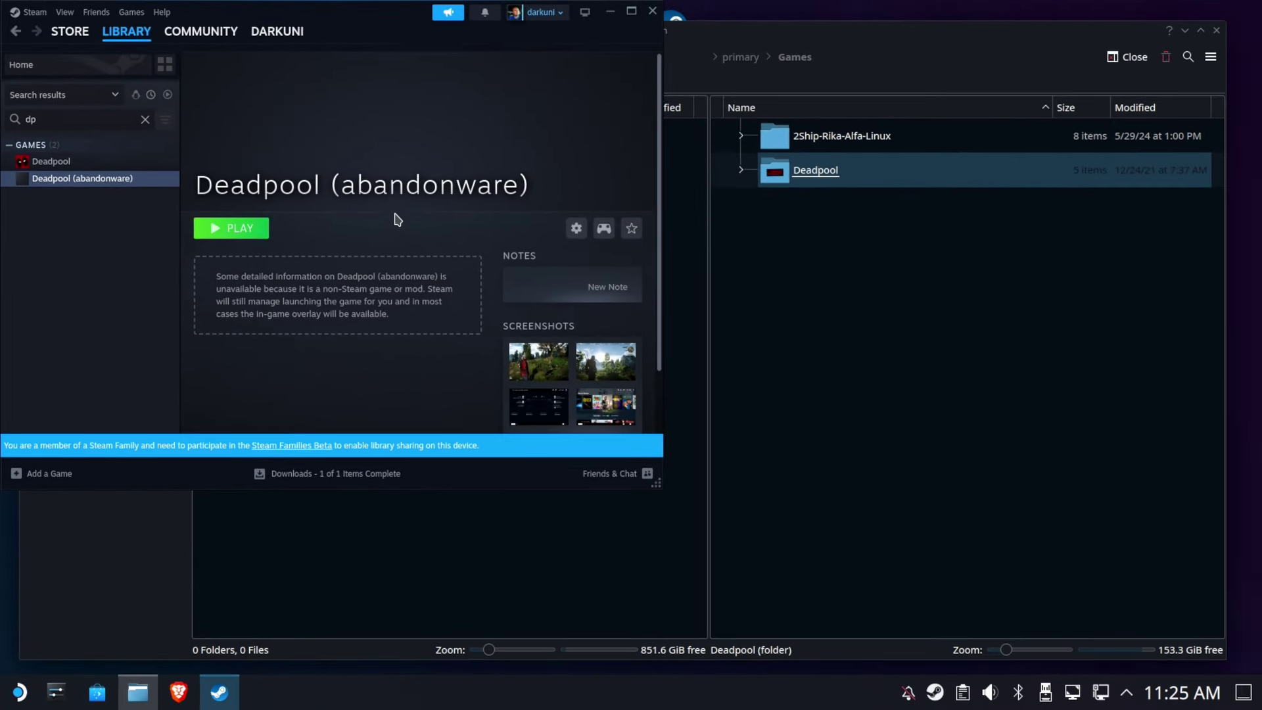
pyautogui.click(652, 10)
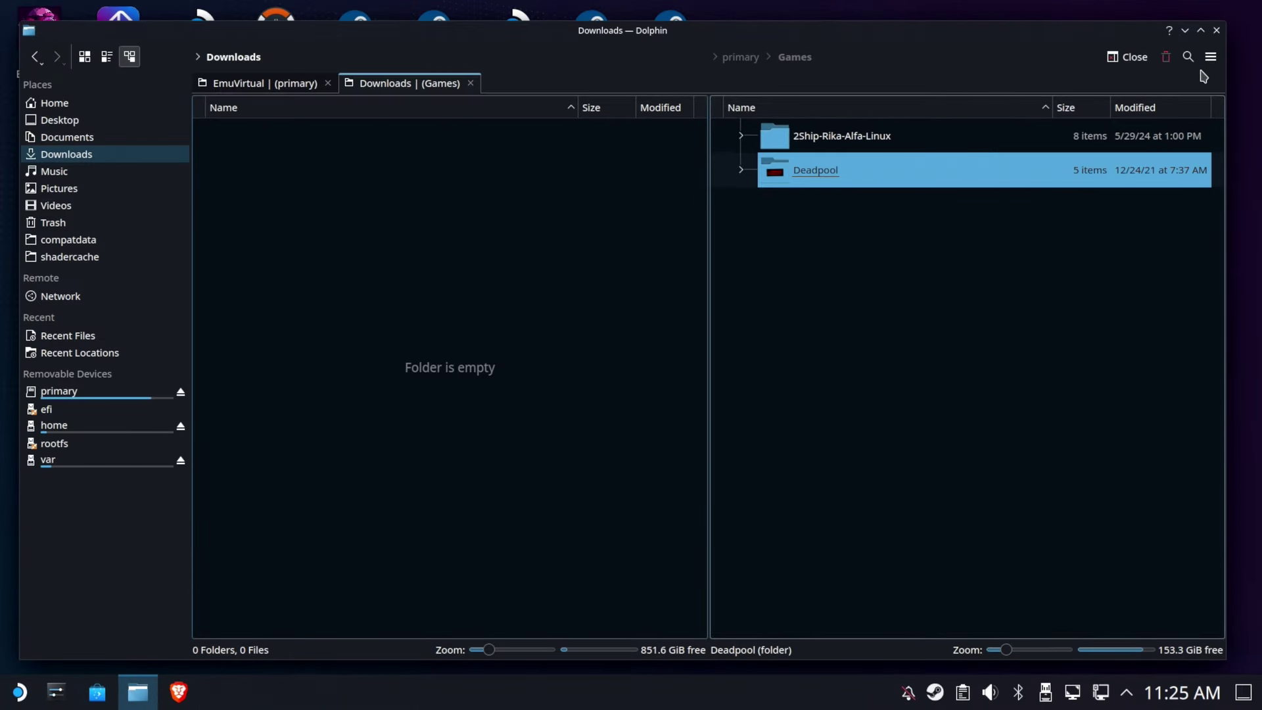
pyautogui.click(1216, 32)
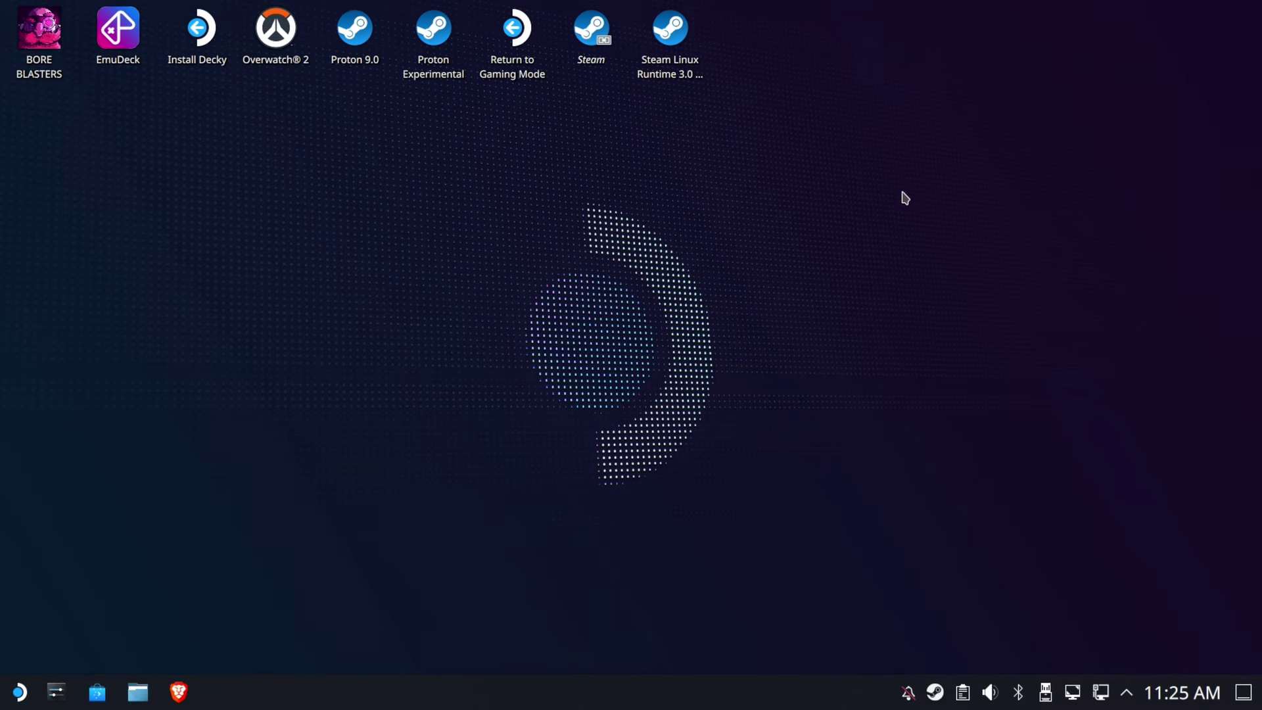
pyautogui.doubleClick(543, 46)
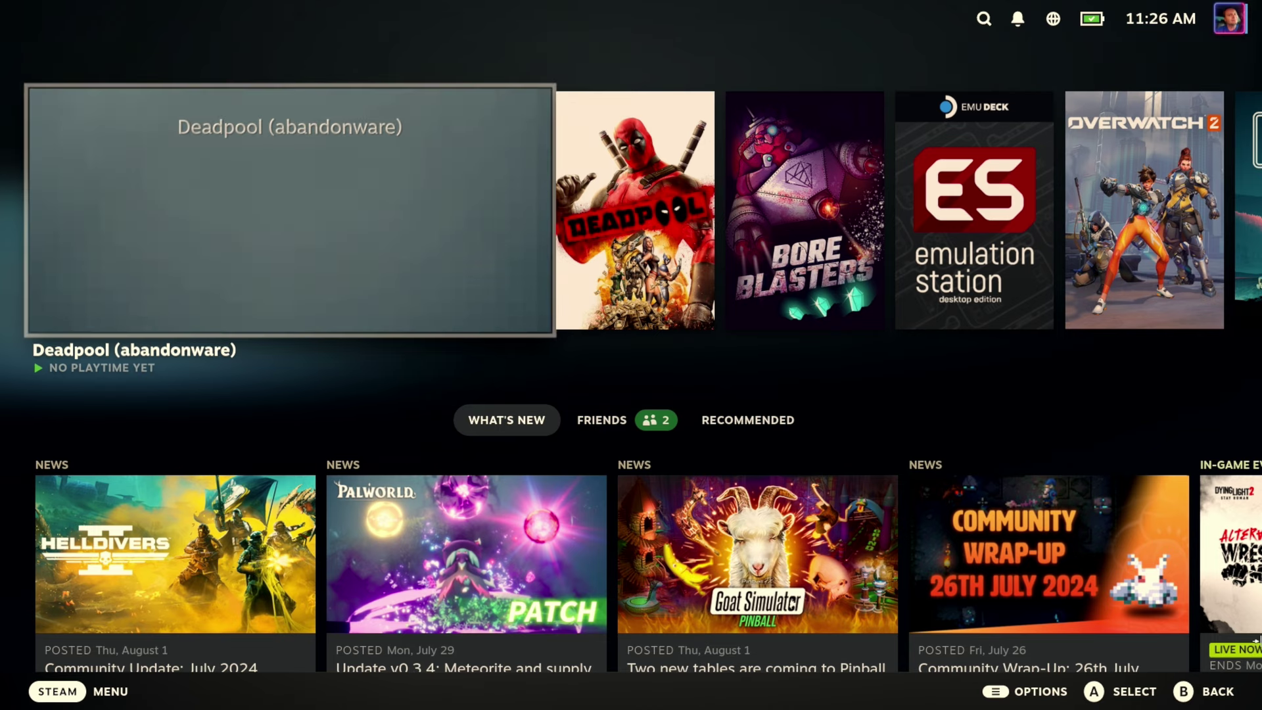
# Launch Deadpool (abandonware) from the recent games in Gaming Mode
pyautogui.press('Right')
pyautogui.press('Right')
pyautogui.press('Left')
pyautogui.press('Left')
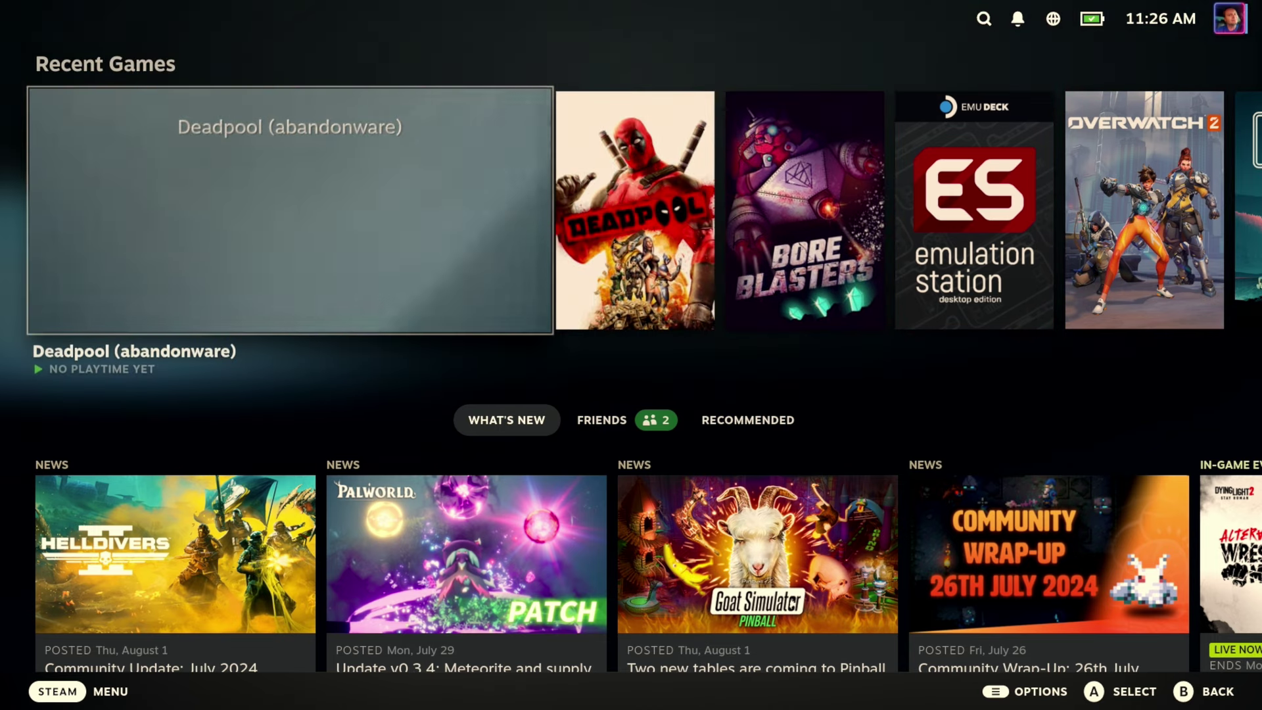
pyautogui.press('Return')
pyautogui.press('Return')
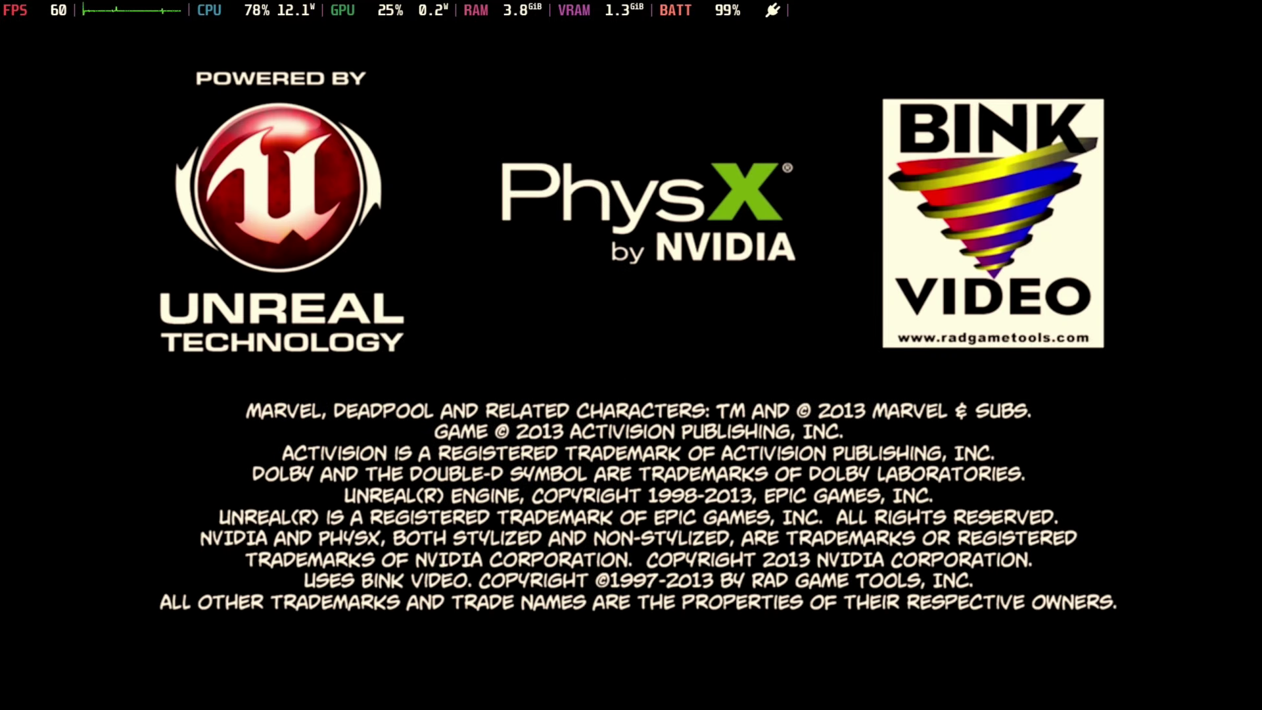
# Start the Home Sweet Home campaign chapter on Veteran difficulty, accepting that the most recent checkpoint is overwritten
pyautogui.press('Down')
pyautogui.press('Up')
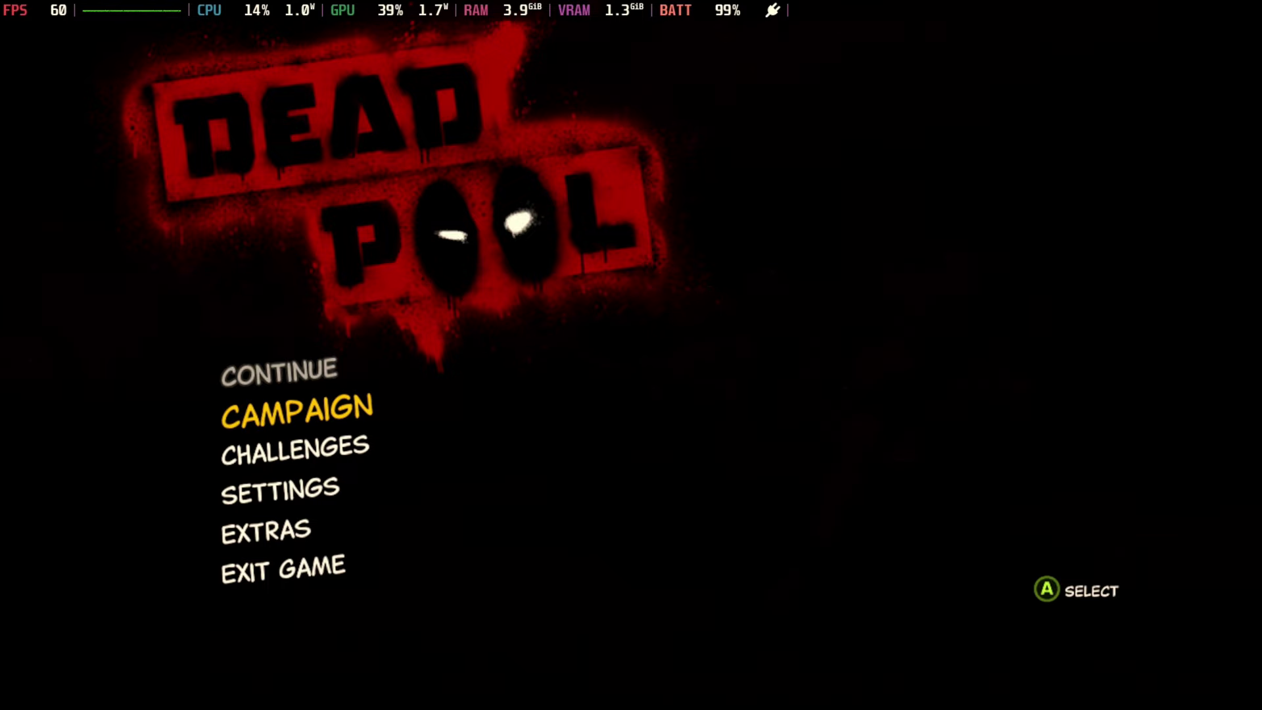
pyautogui.press('Return')
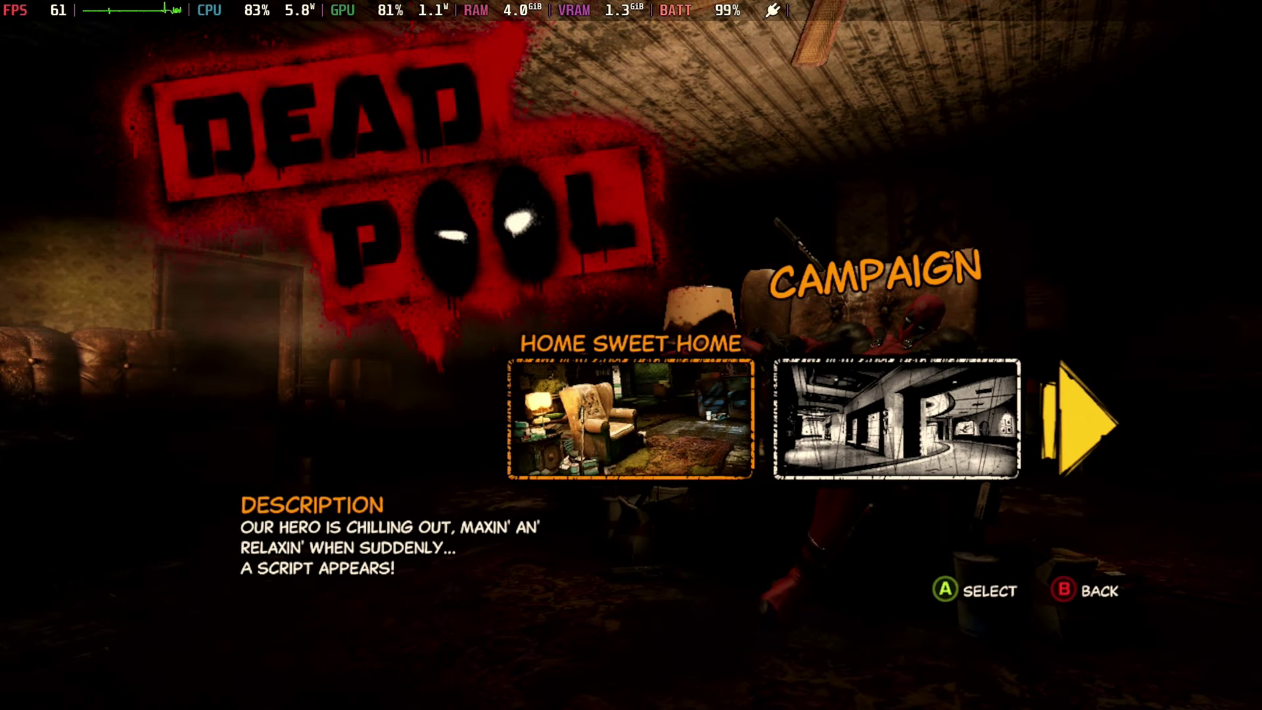
pyautogui.press('Return')
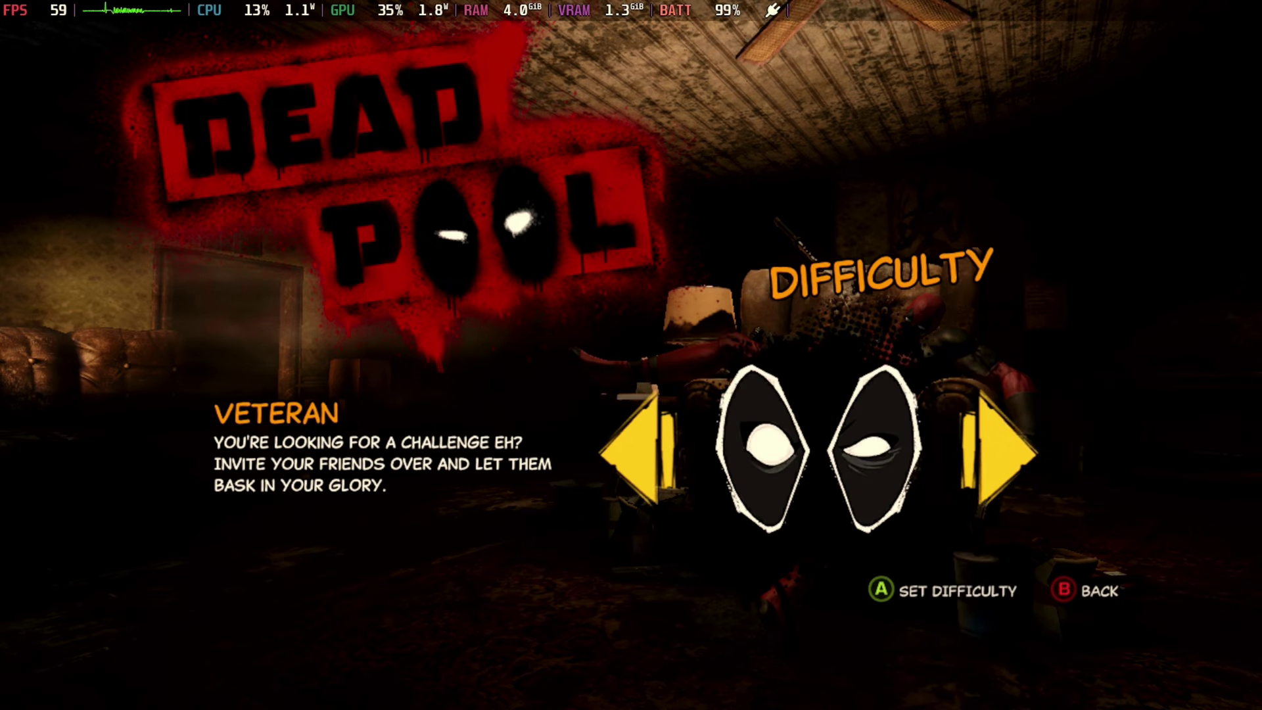
pyautogui.press('Return')
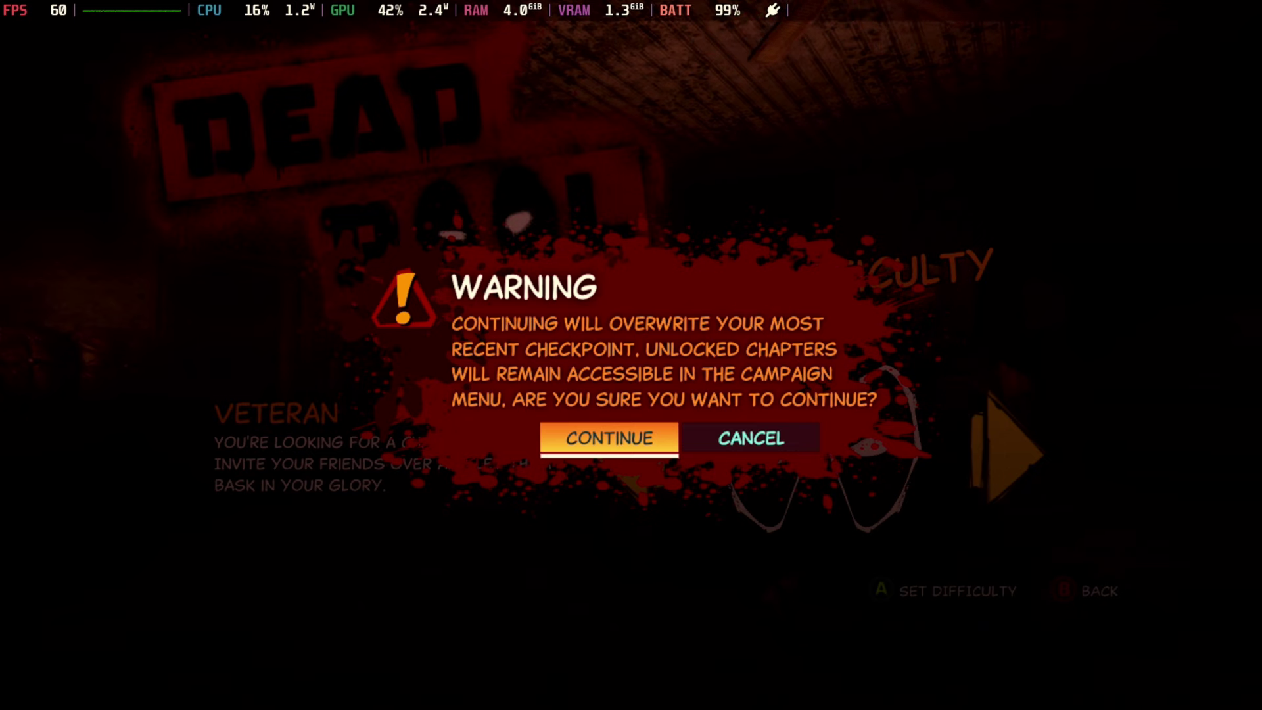
pyautogui.press('Return')
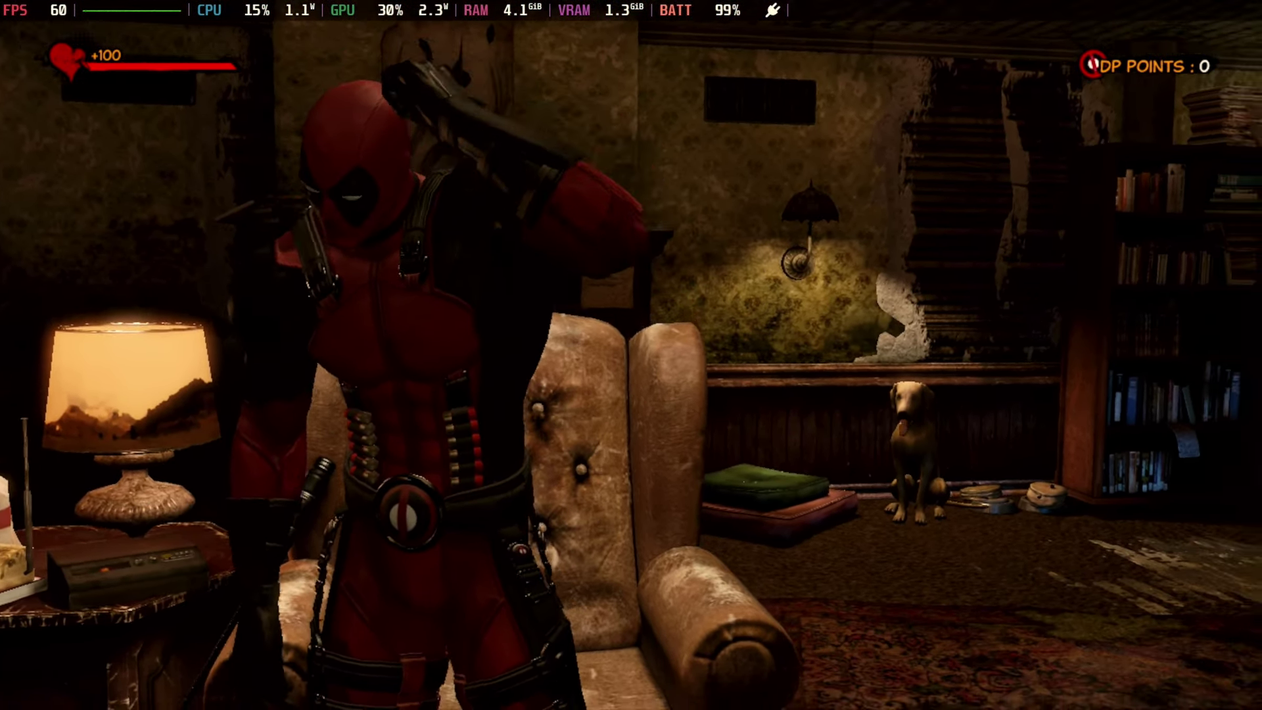
pyautogui.press('w')
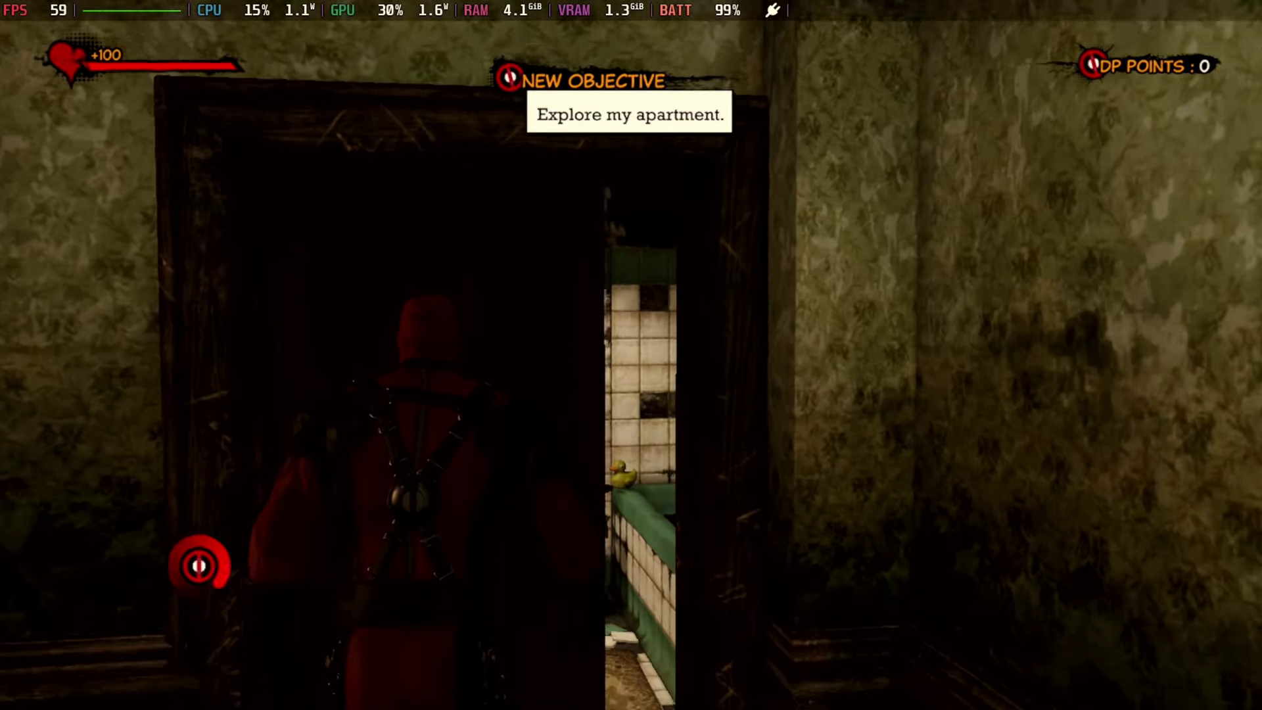
pyautogui.press('w')
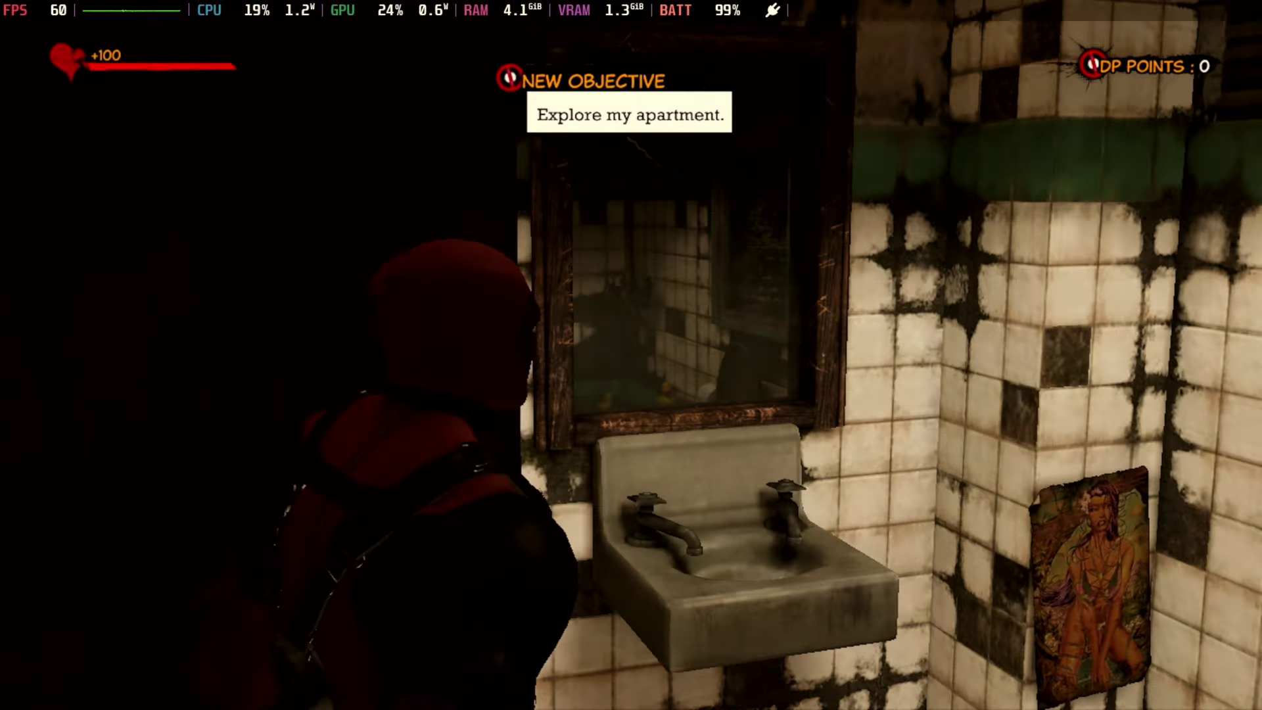
pyautogui.press('w')
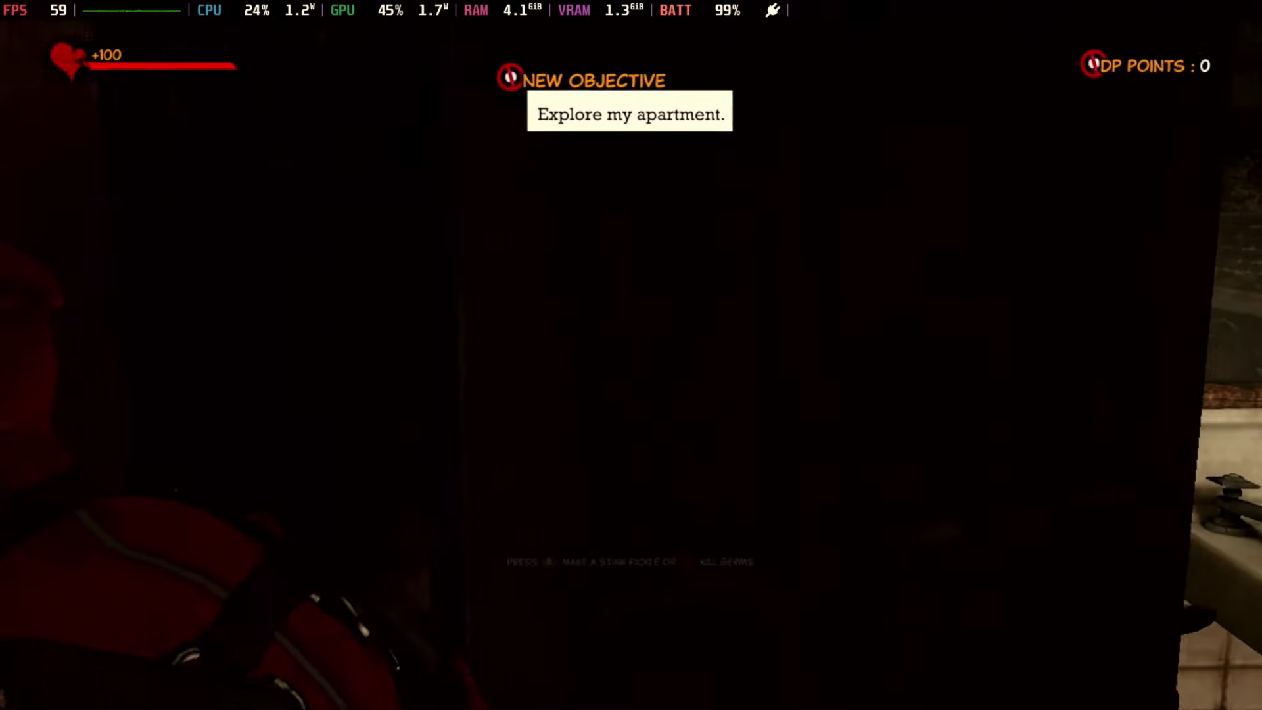
pyautogui.press('w')
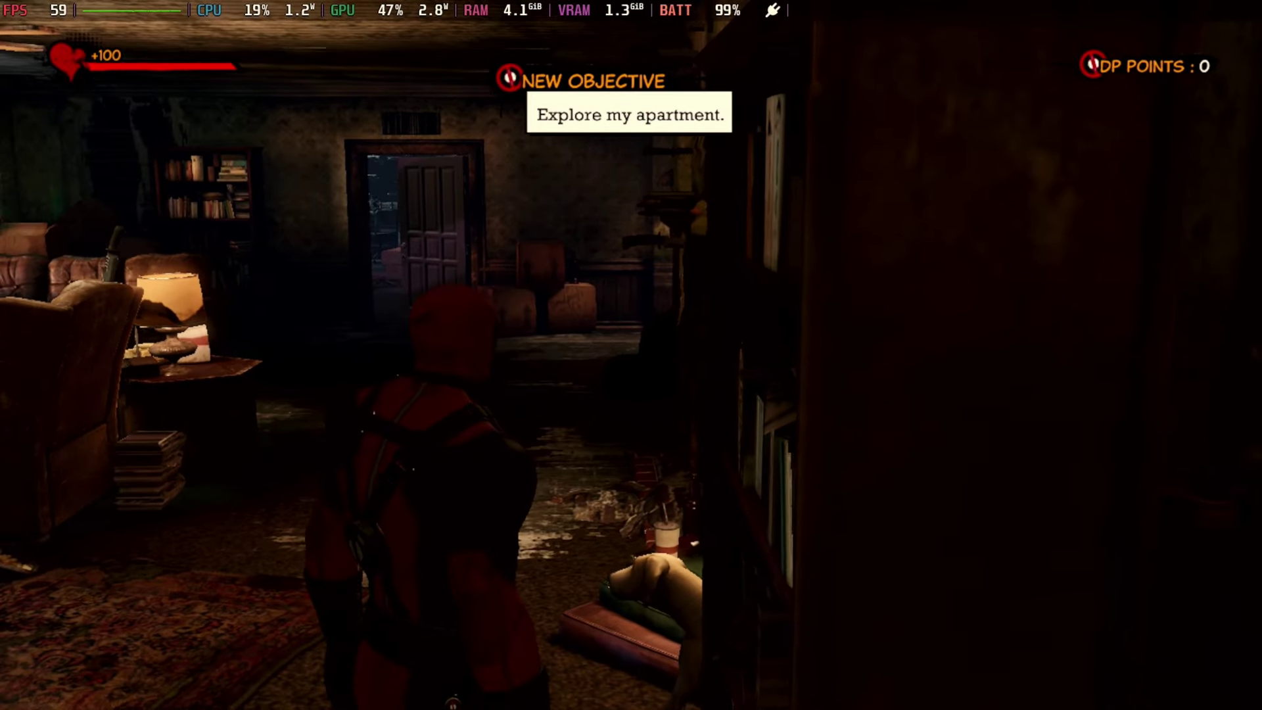
pyautogui.press('d')
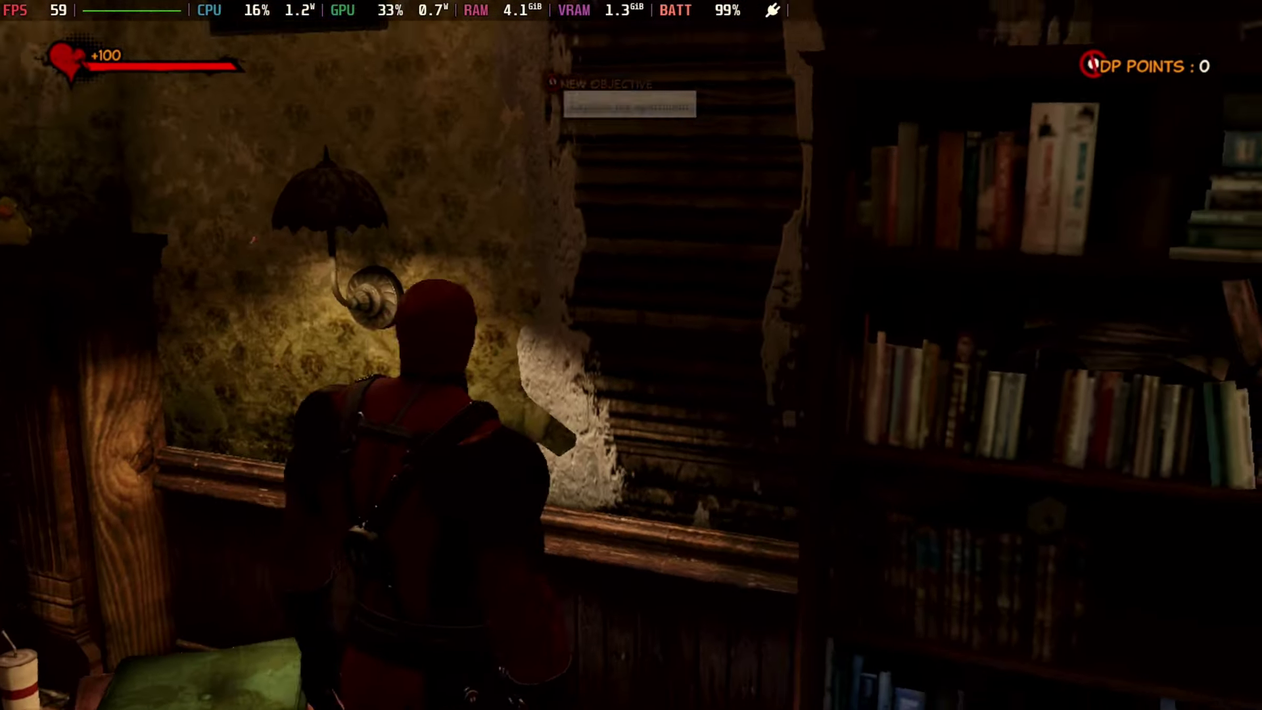
pyautogui.press('w')
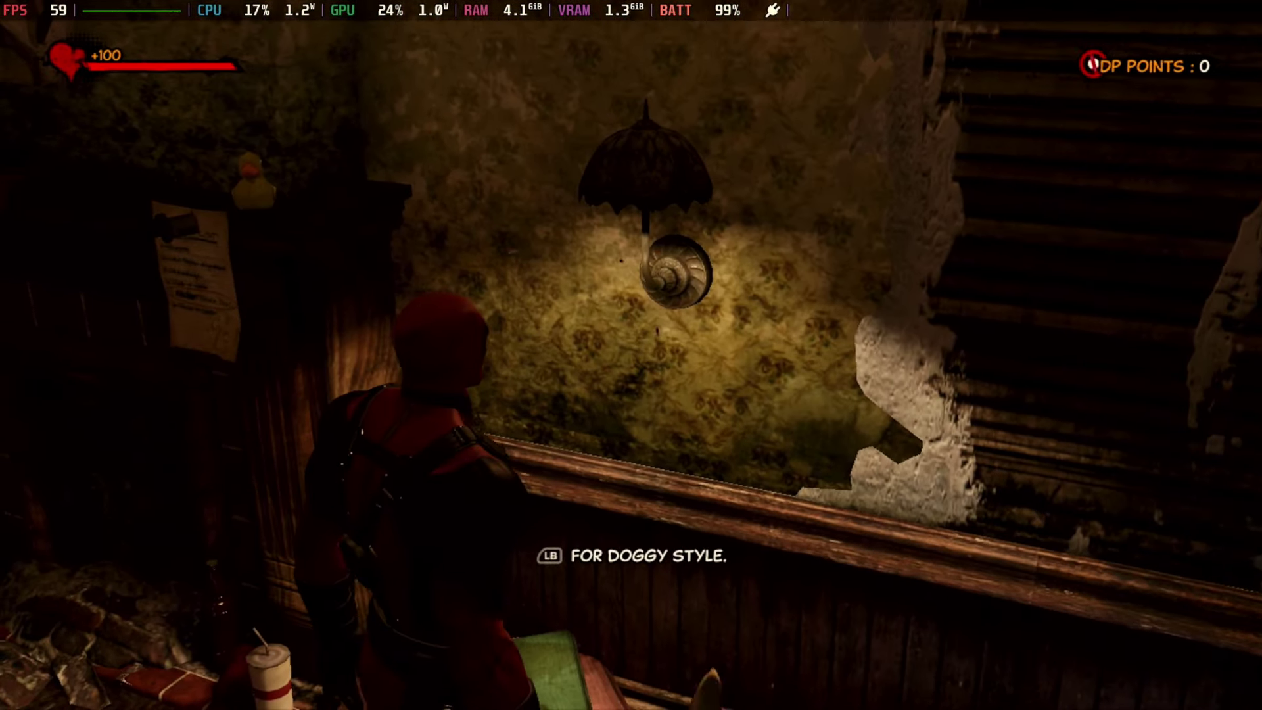
pyautogui.press('e')
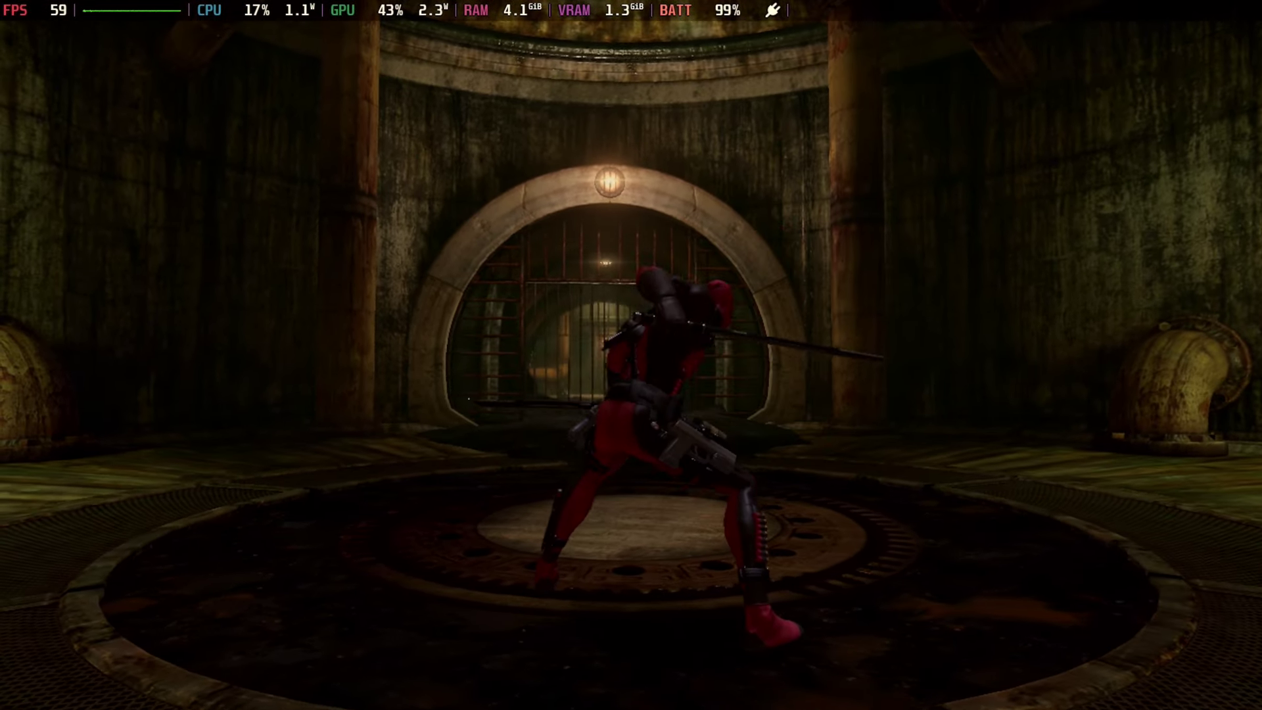
pyautogui.press('s')
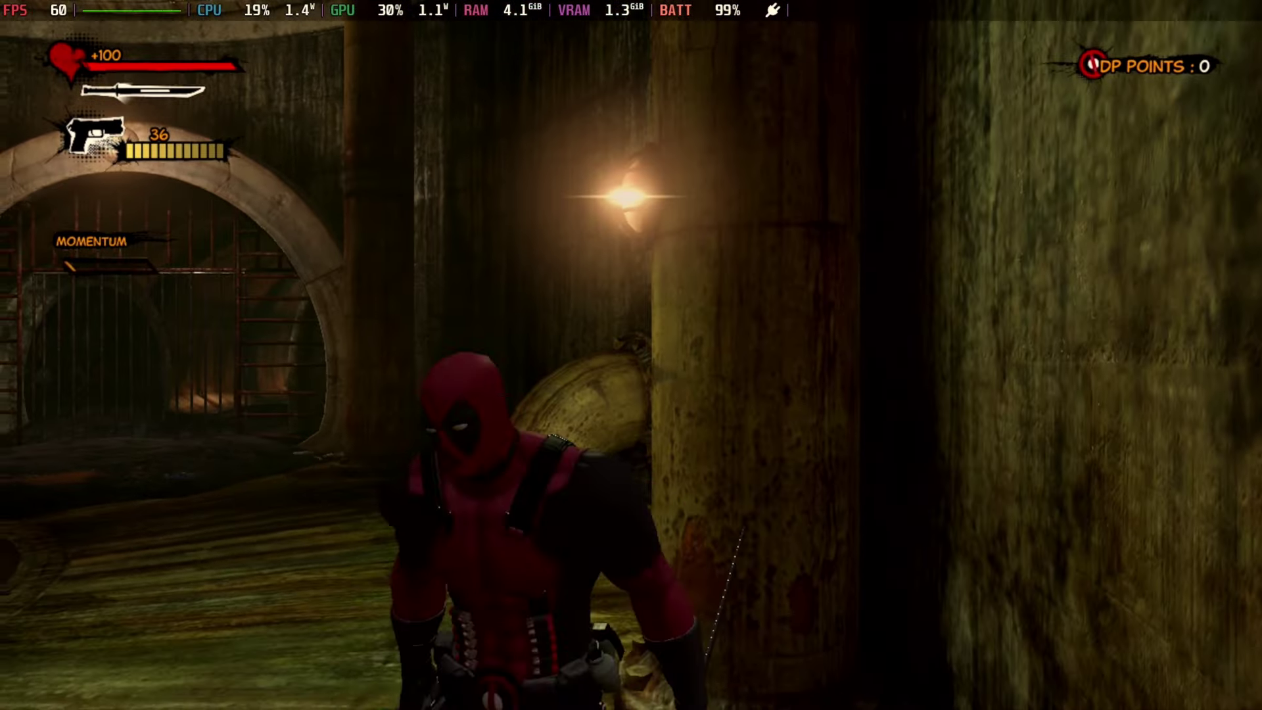
pyautogui.press('w')
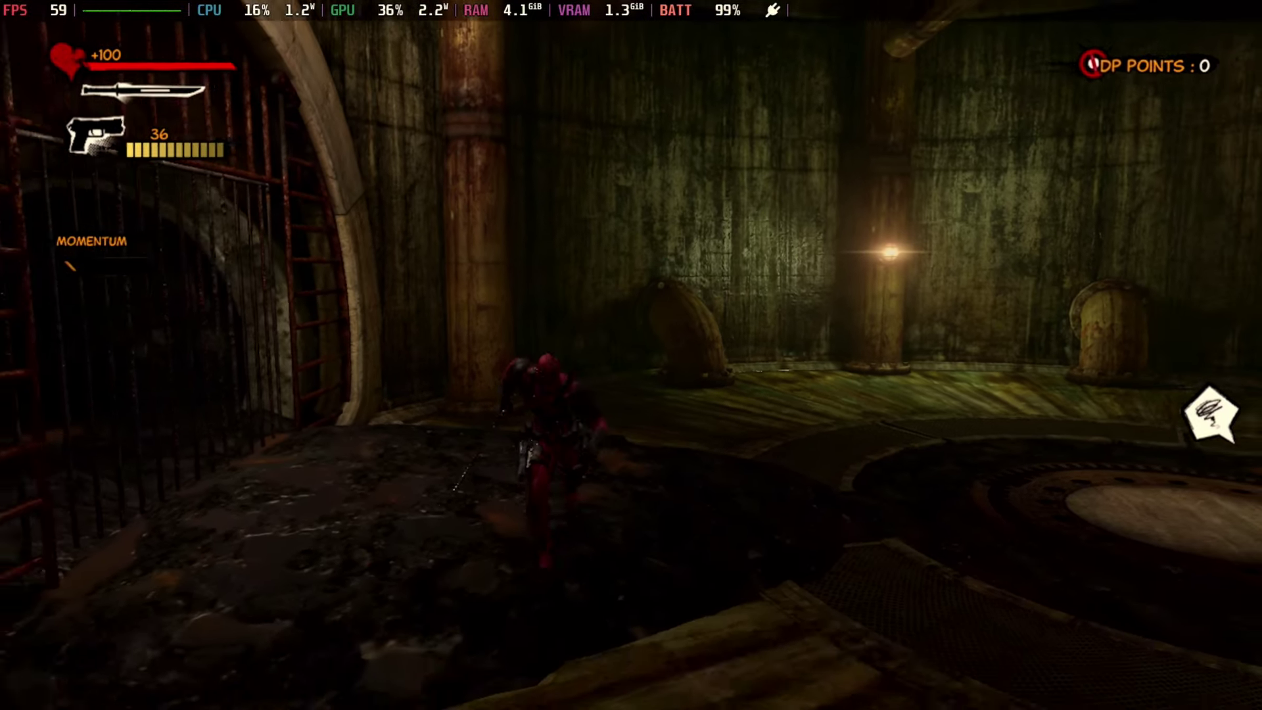
pyautogui.press('w')
pyautogui.press('space')
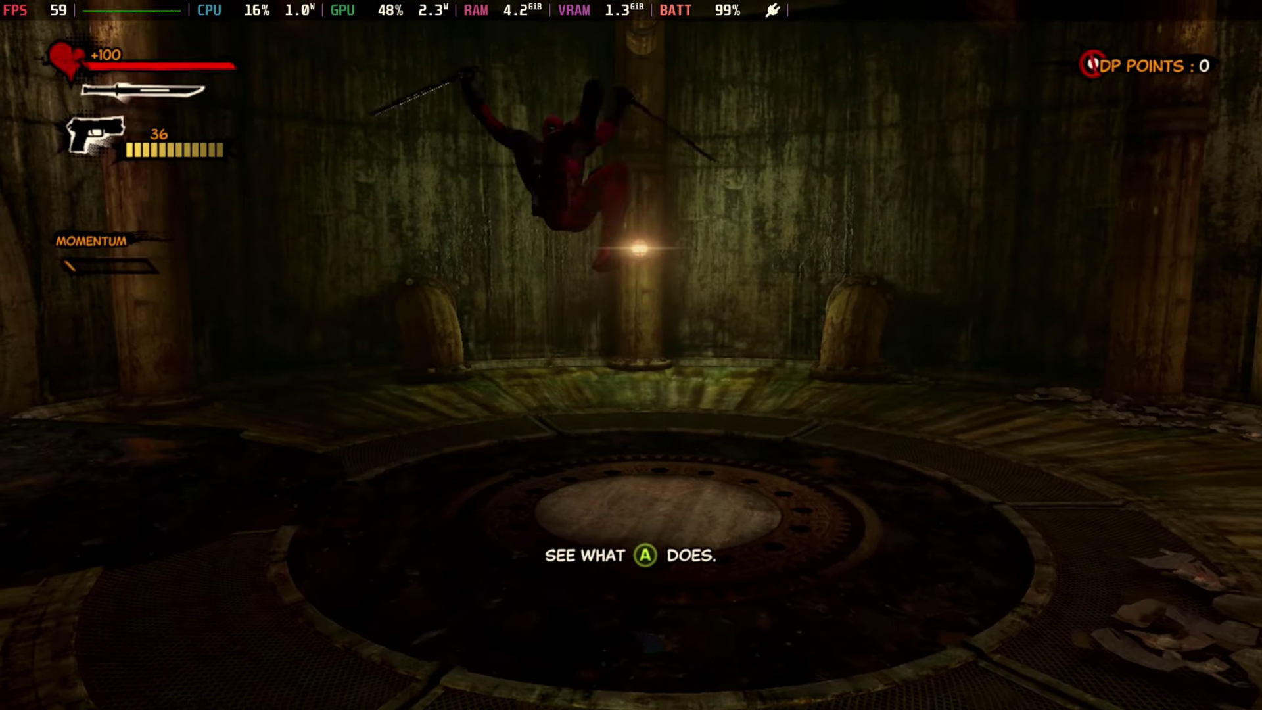
pyautogui.press('w')
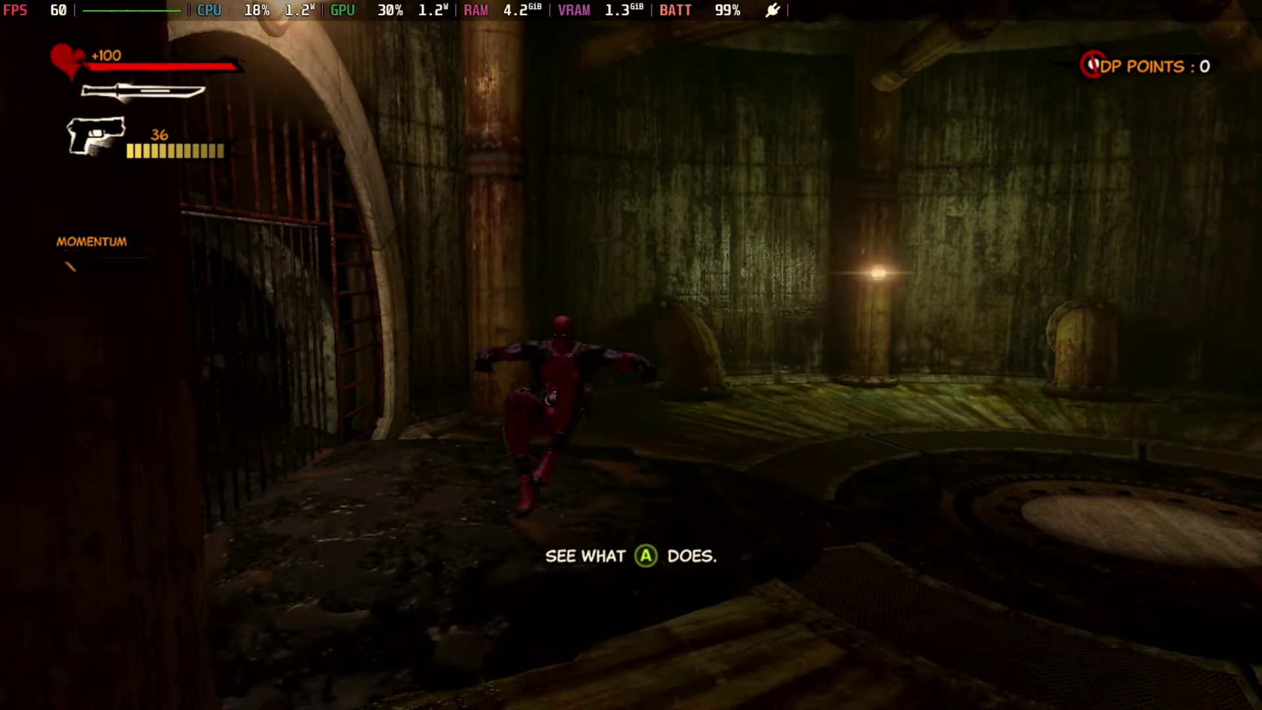
pyautogui.press('w')
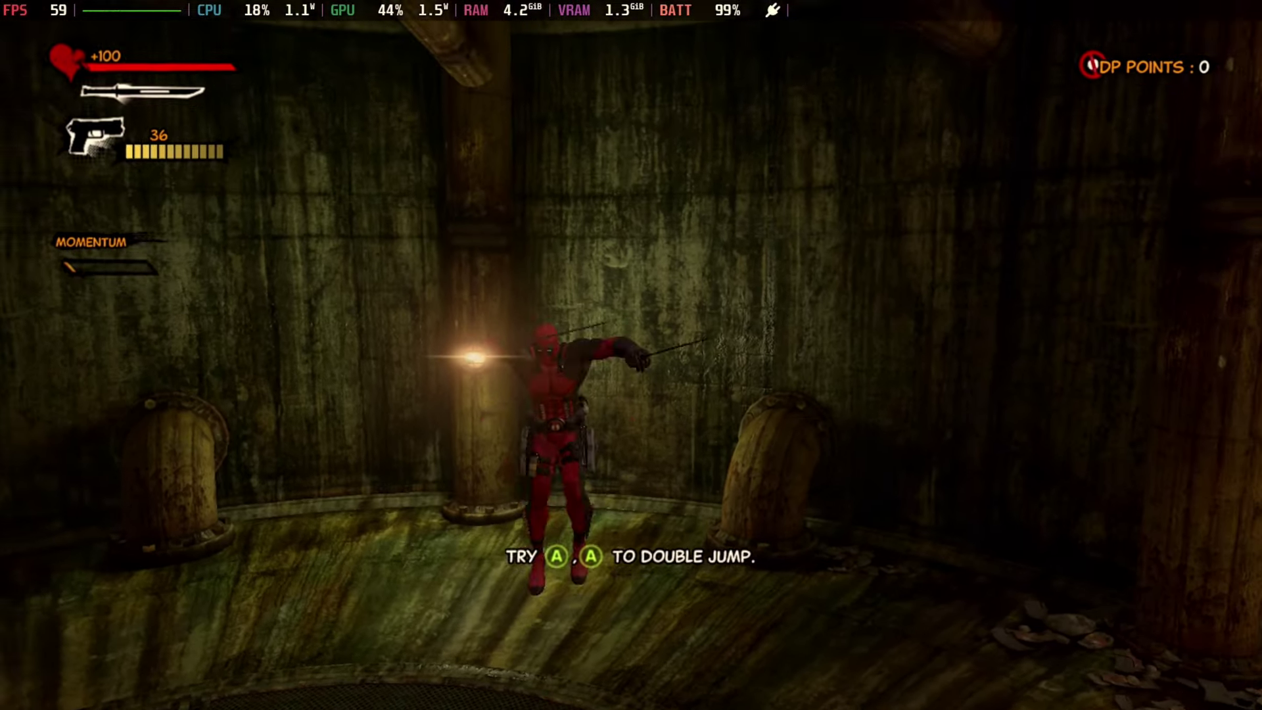
pyautogui.press('space')
pyautogui.press('w')
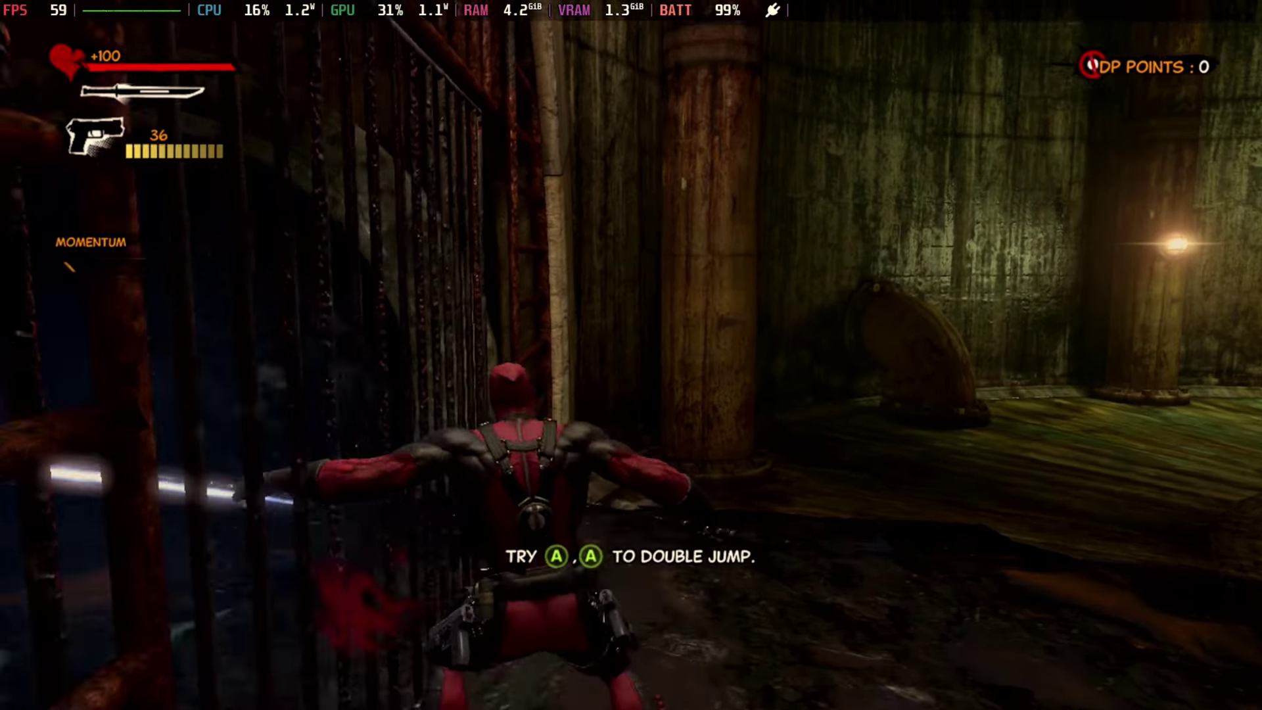
pyautogui.press('w')
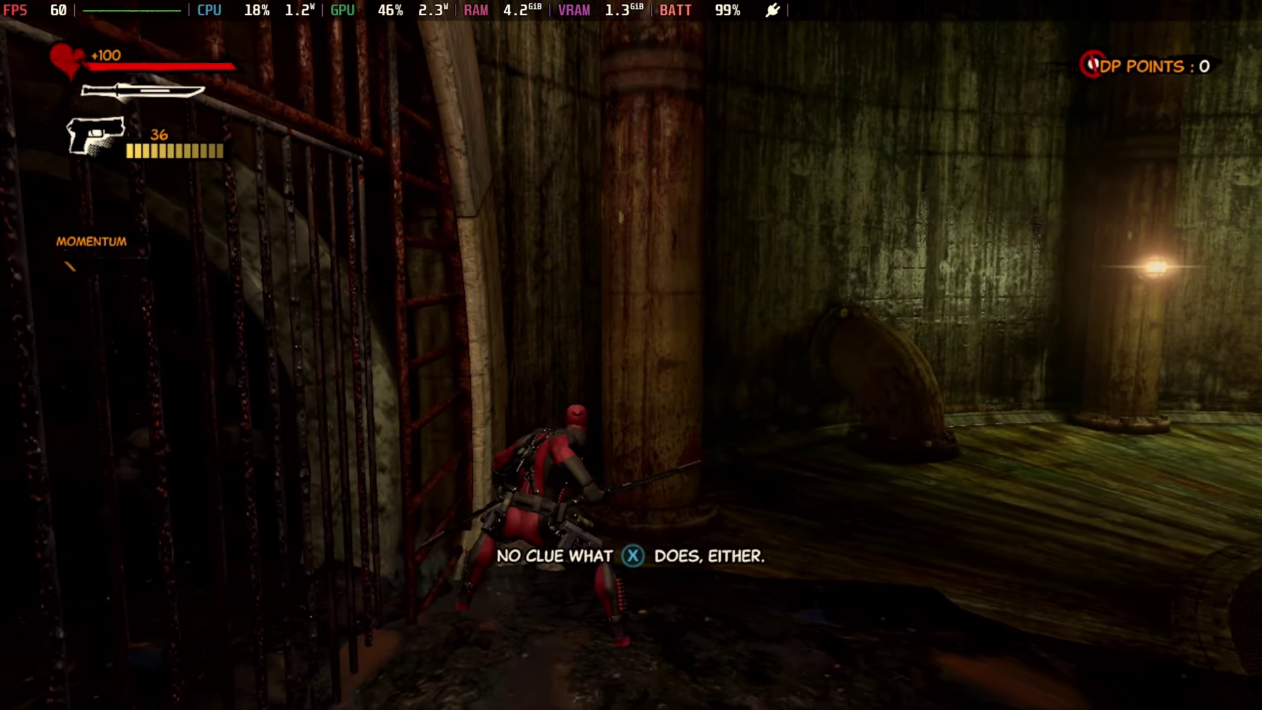